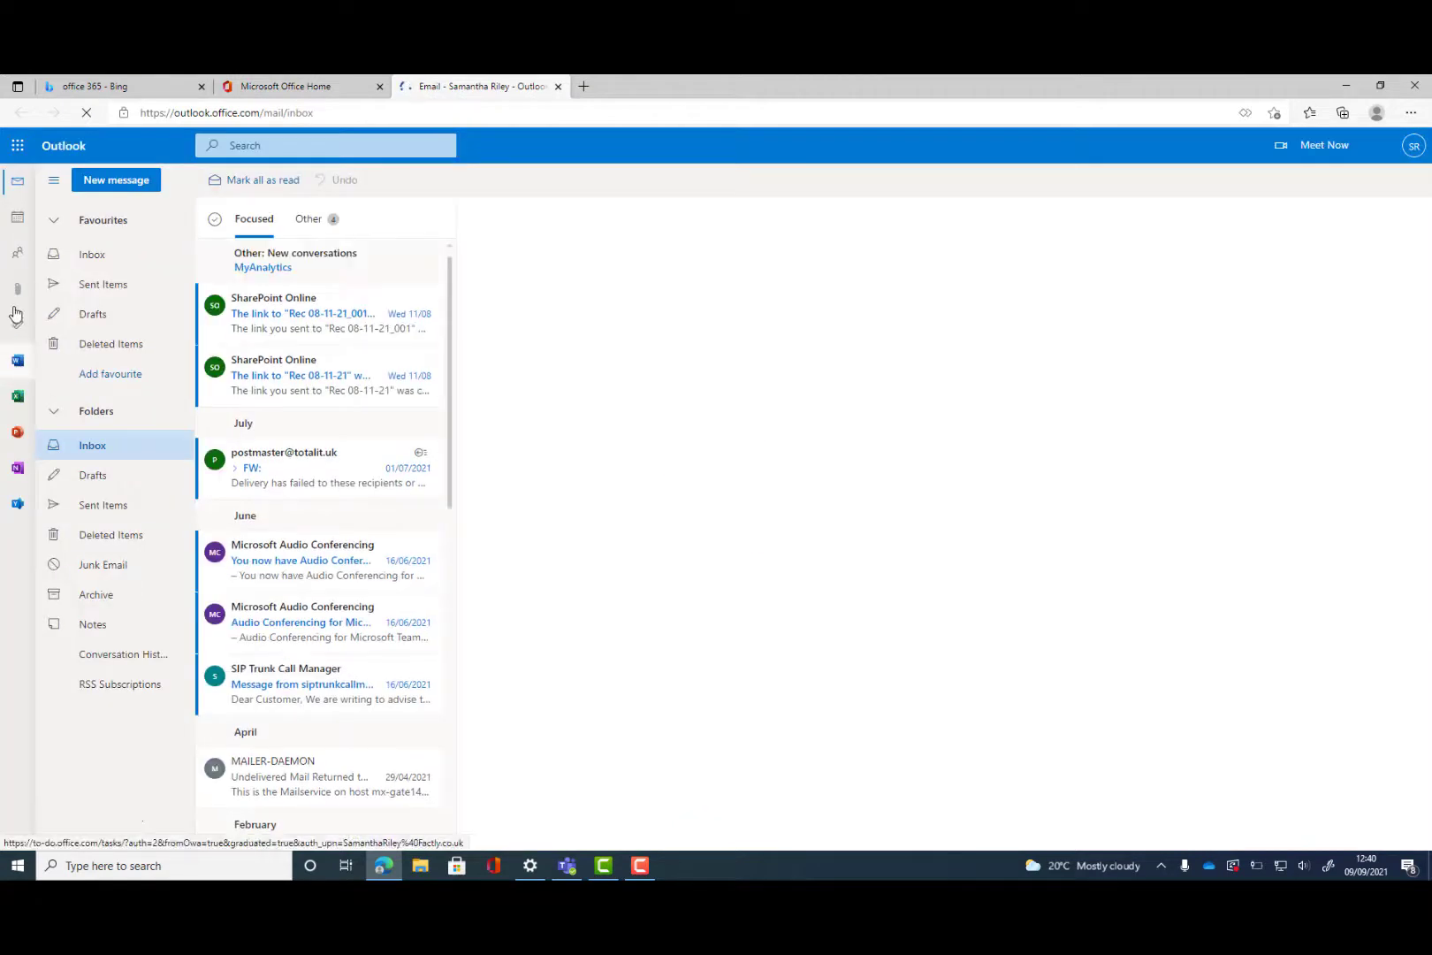
Open the calendar and switch it from Month to Board view.
click(17, 219)
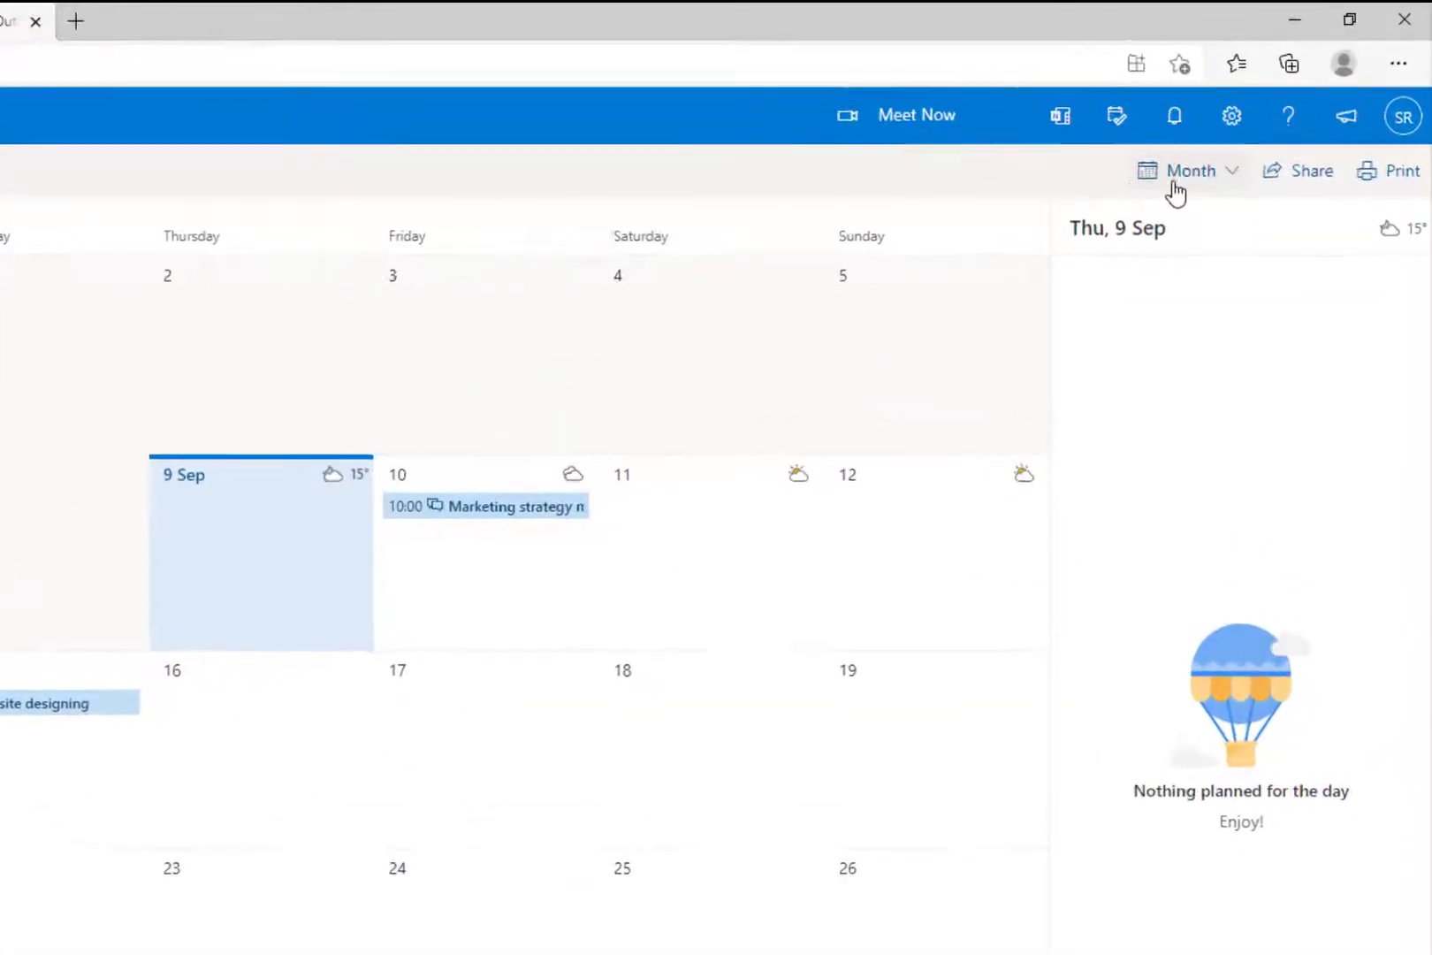
click(1180, 172)
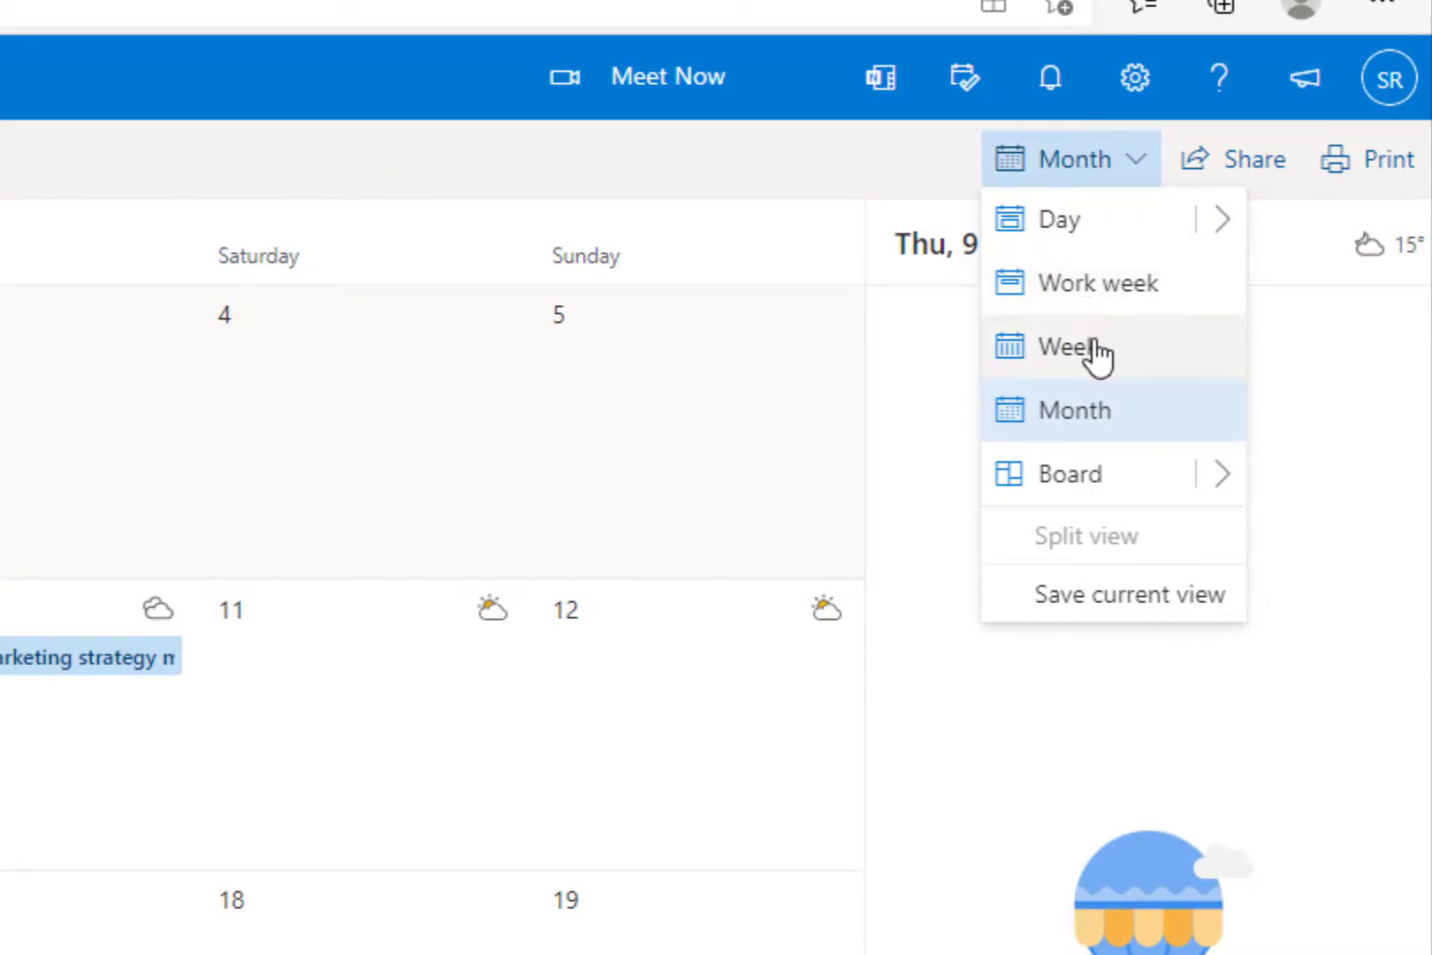
click(1079, 478)
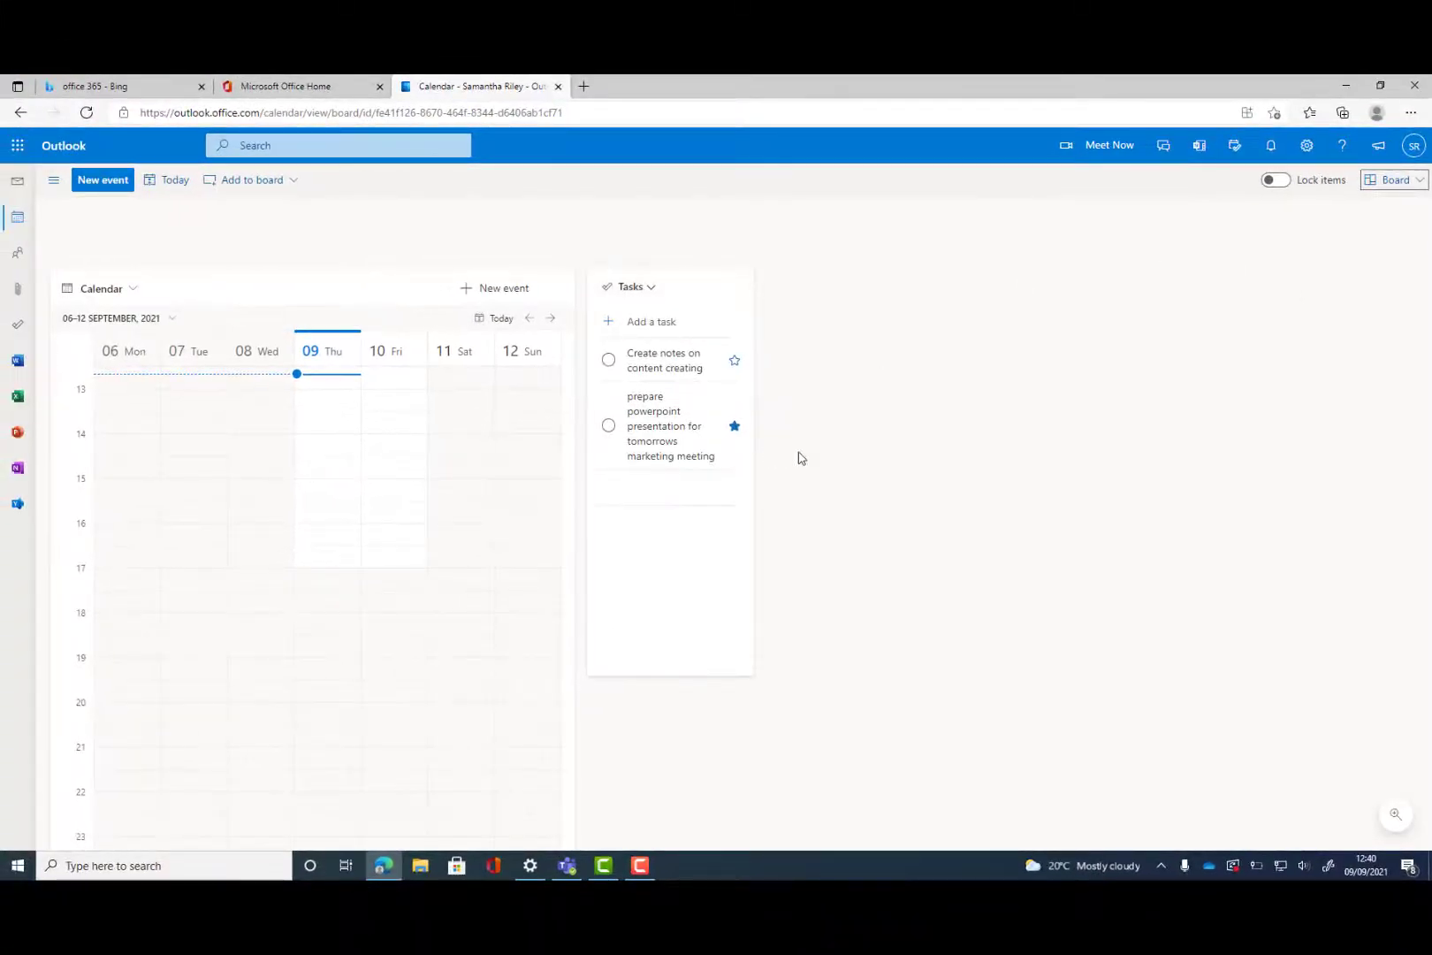
Look over the weekly calendar and the task list on the board.
scroll(329, 374, up, 3)
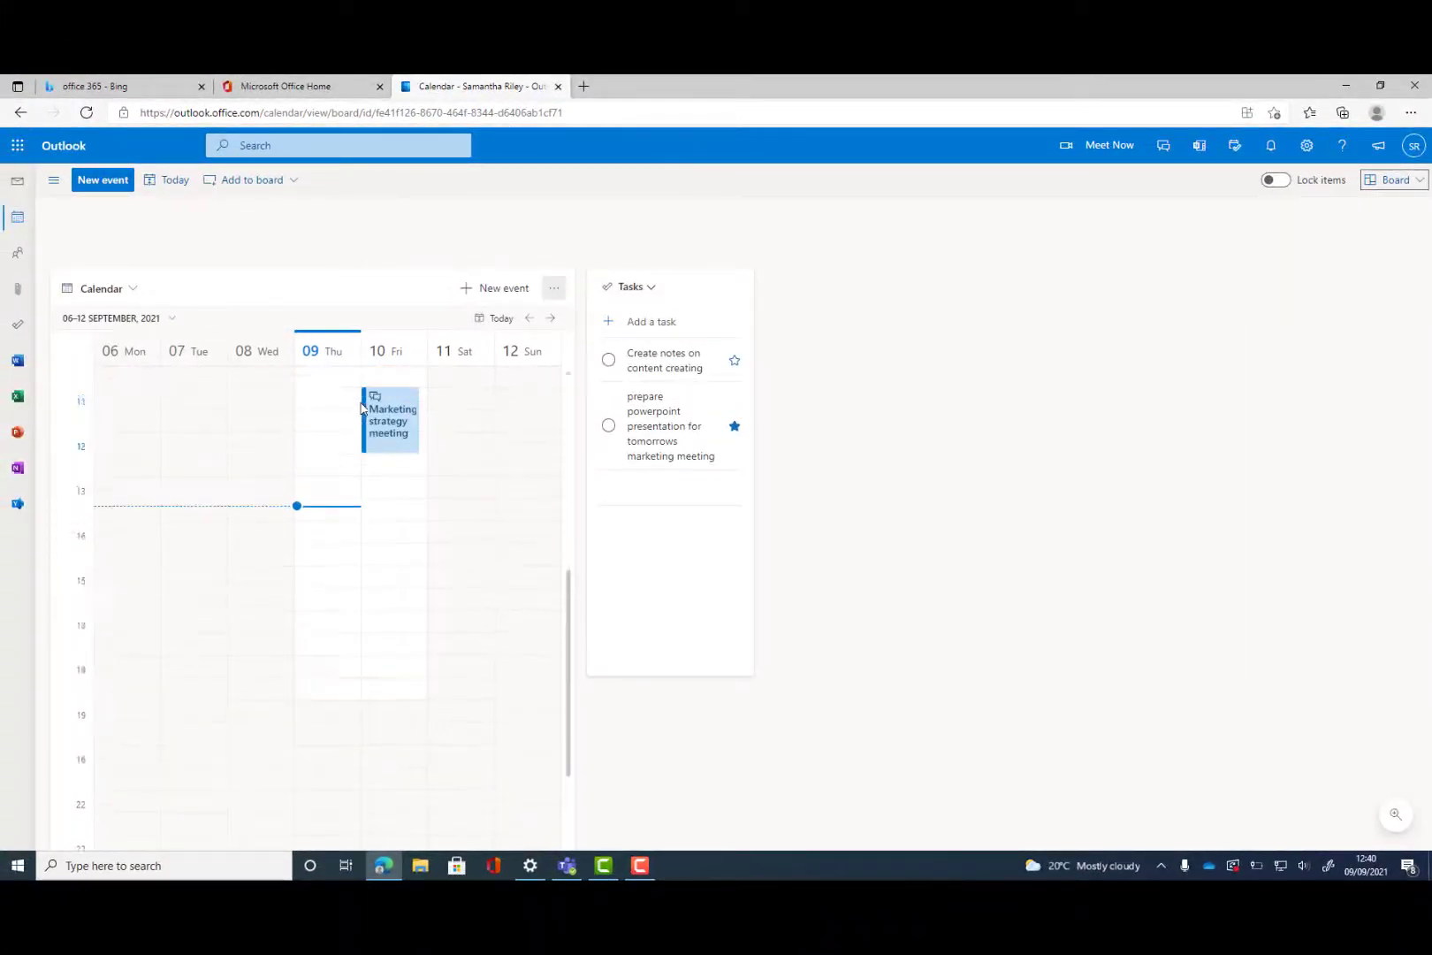
scroll(997, 348, down, 1)
scroll(1001, 351, down, 1)
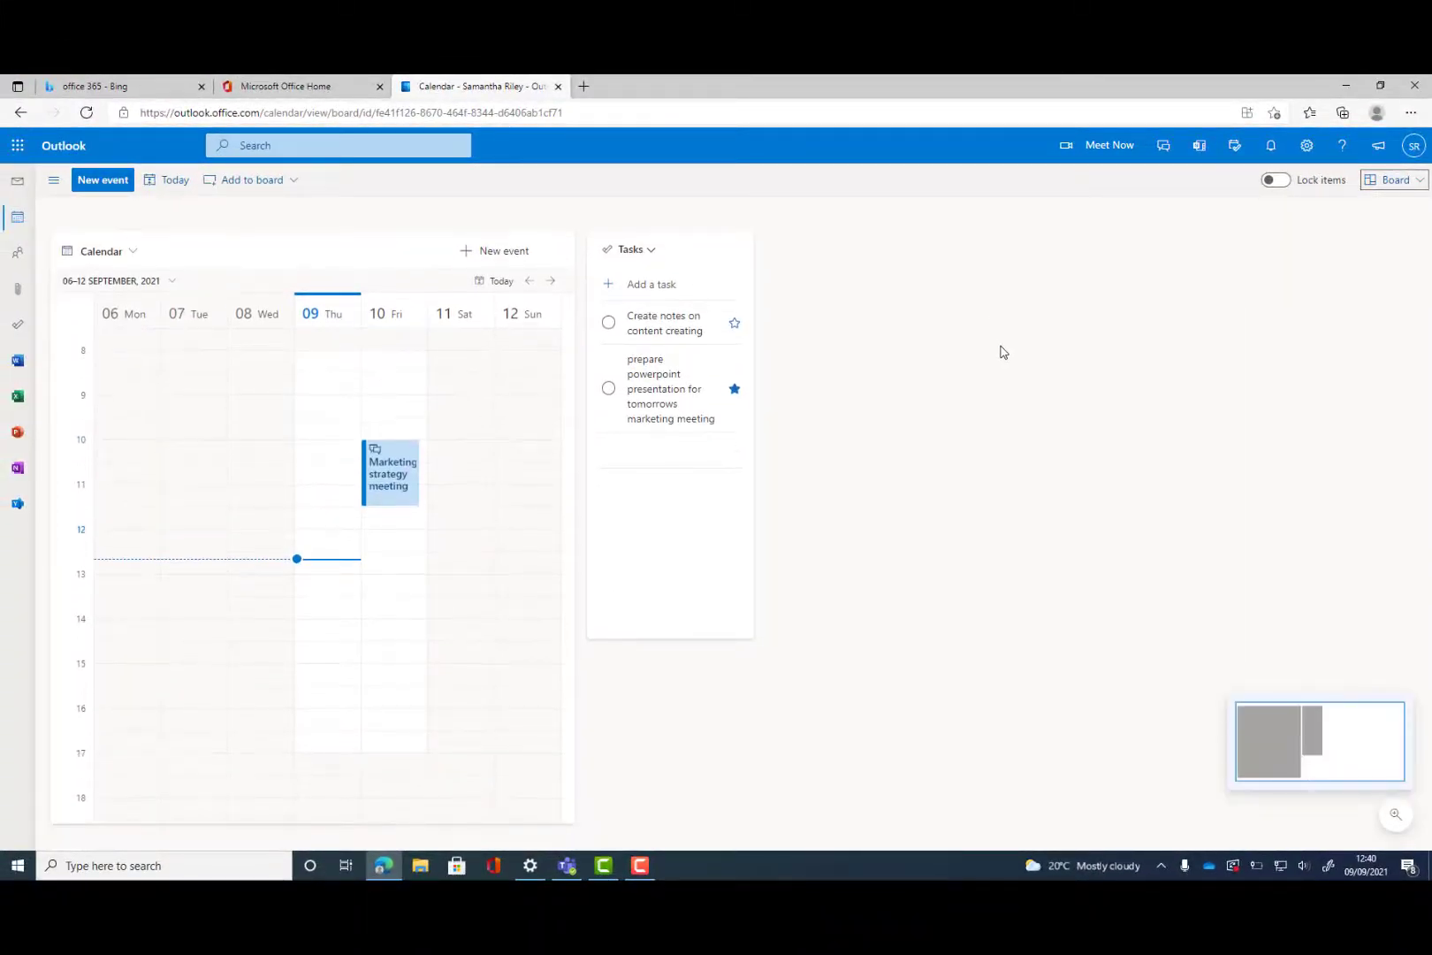
scroll(1002, 351, down, 1)
scroll(1002, 352, up, 1)
scroll(1279, 721, up, 1)
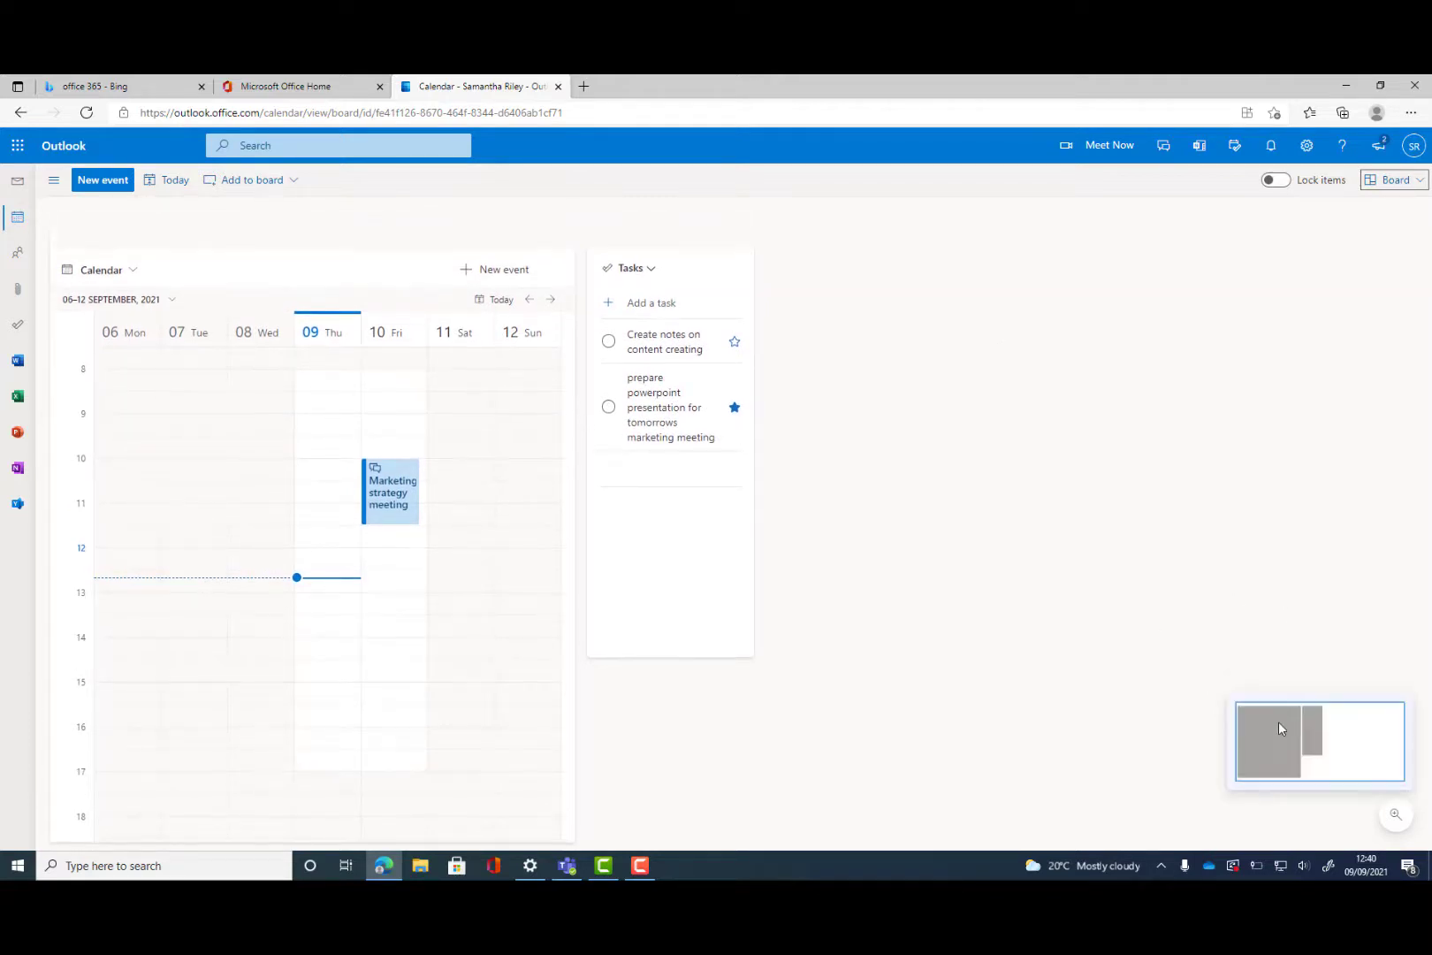
scroll(1272, 760, down, 1)
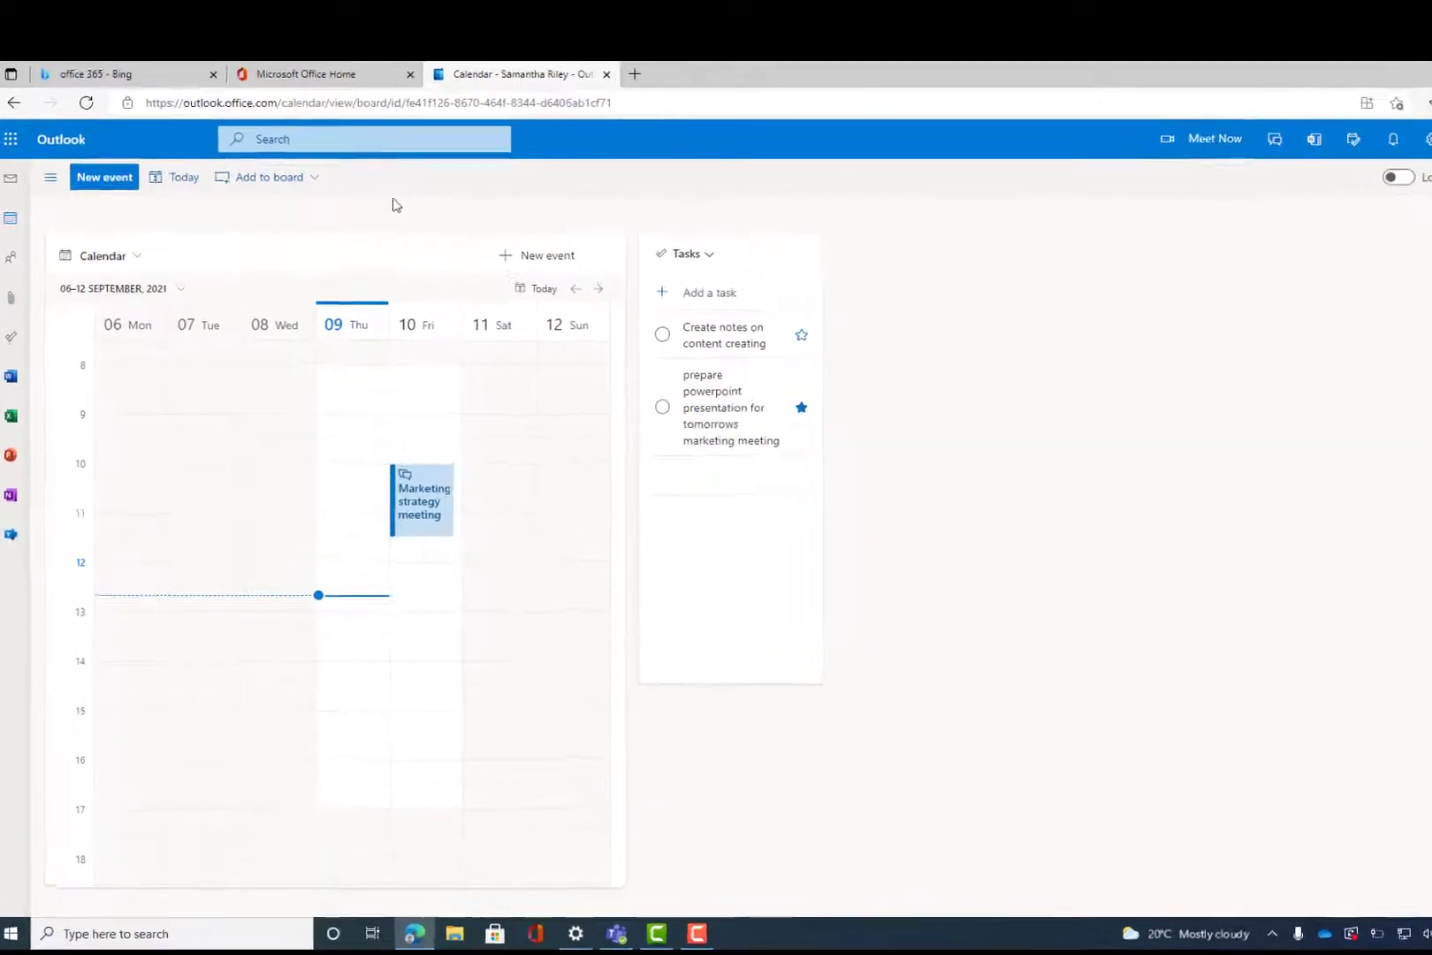
Add a note to the board reading "Call Admin back @ 15:30".
click(323, 180)
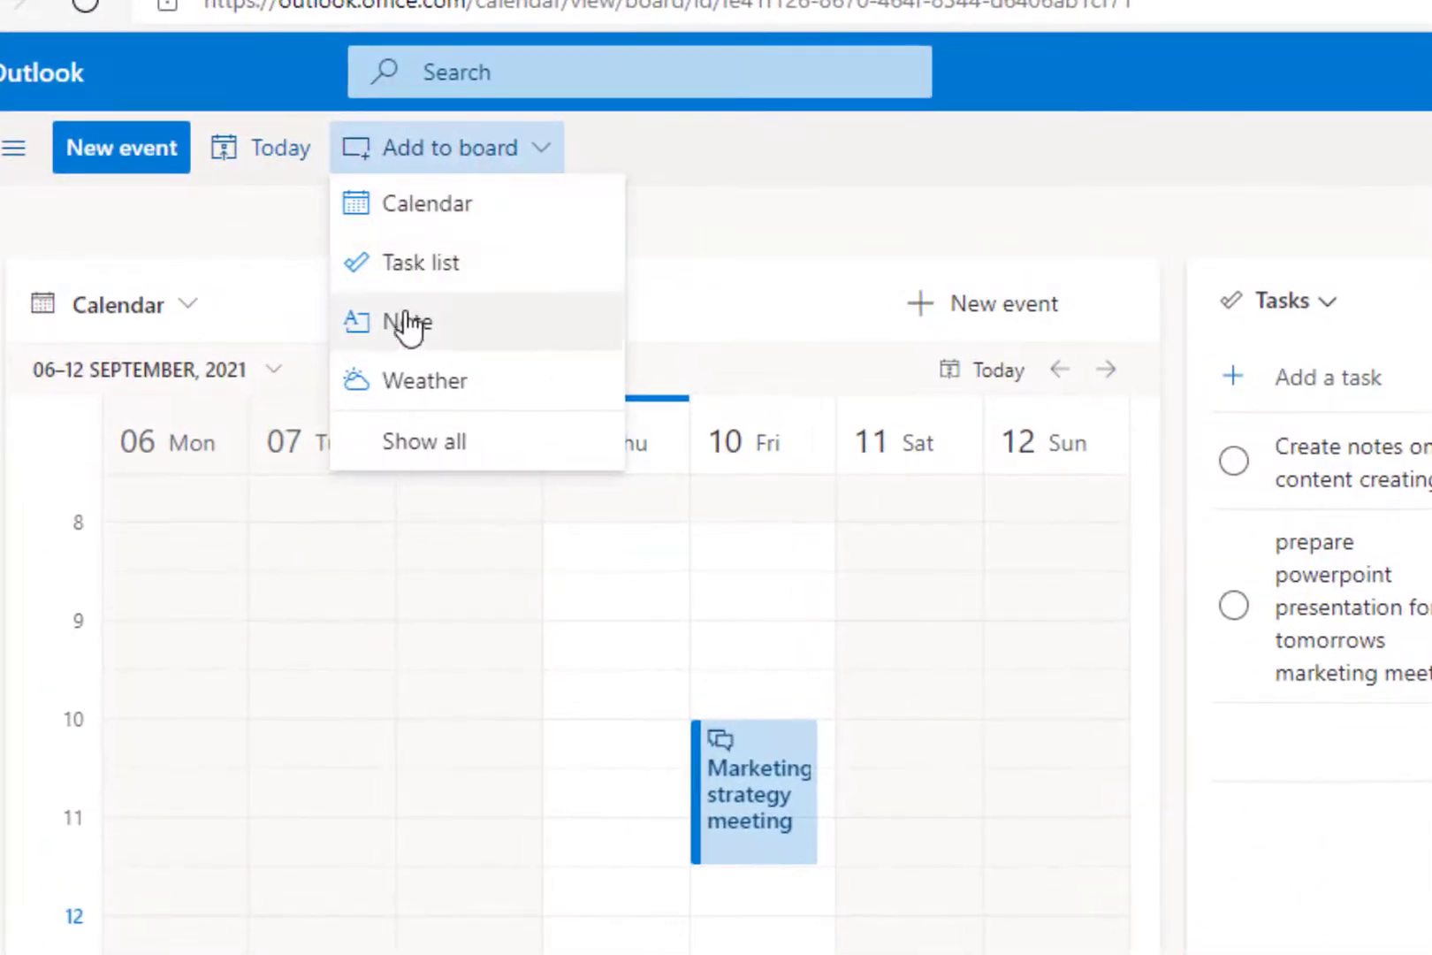
click(408, 449)
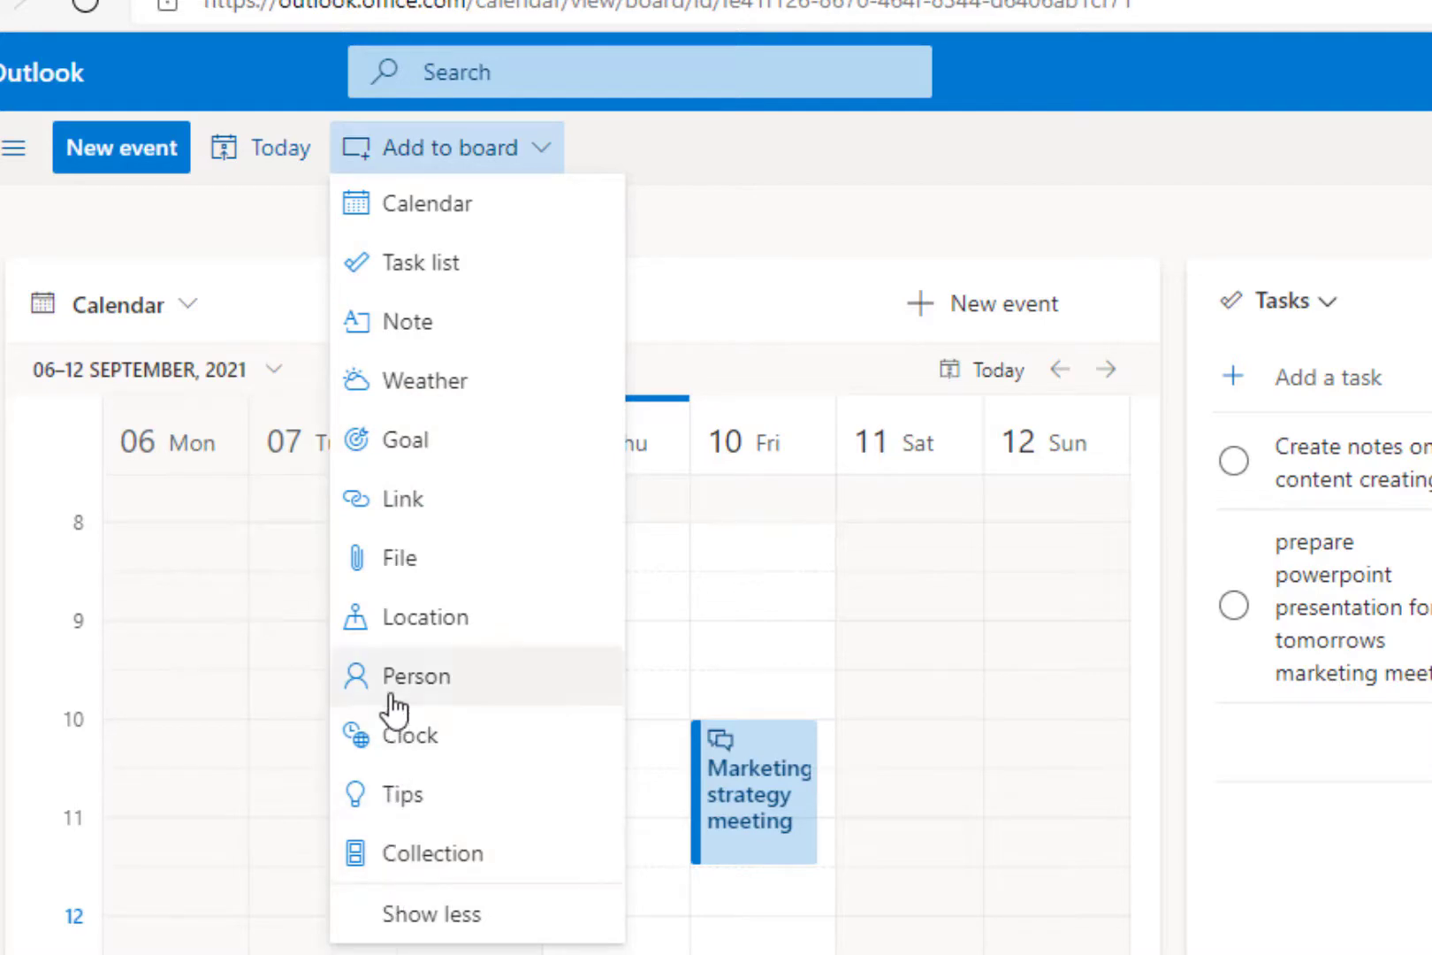
click(405, 322)
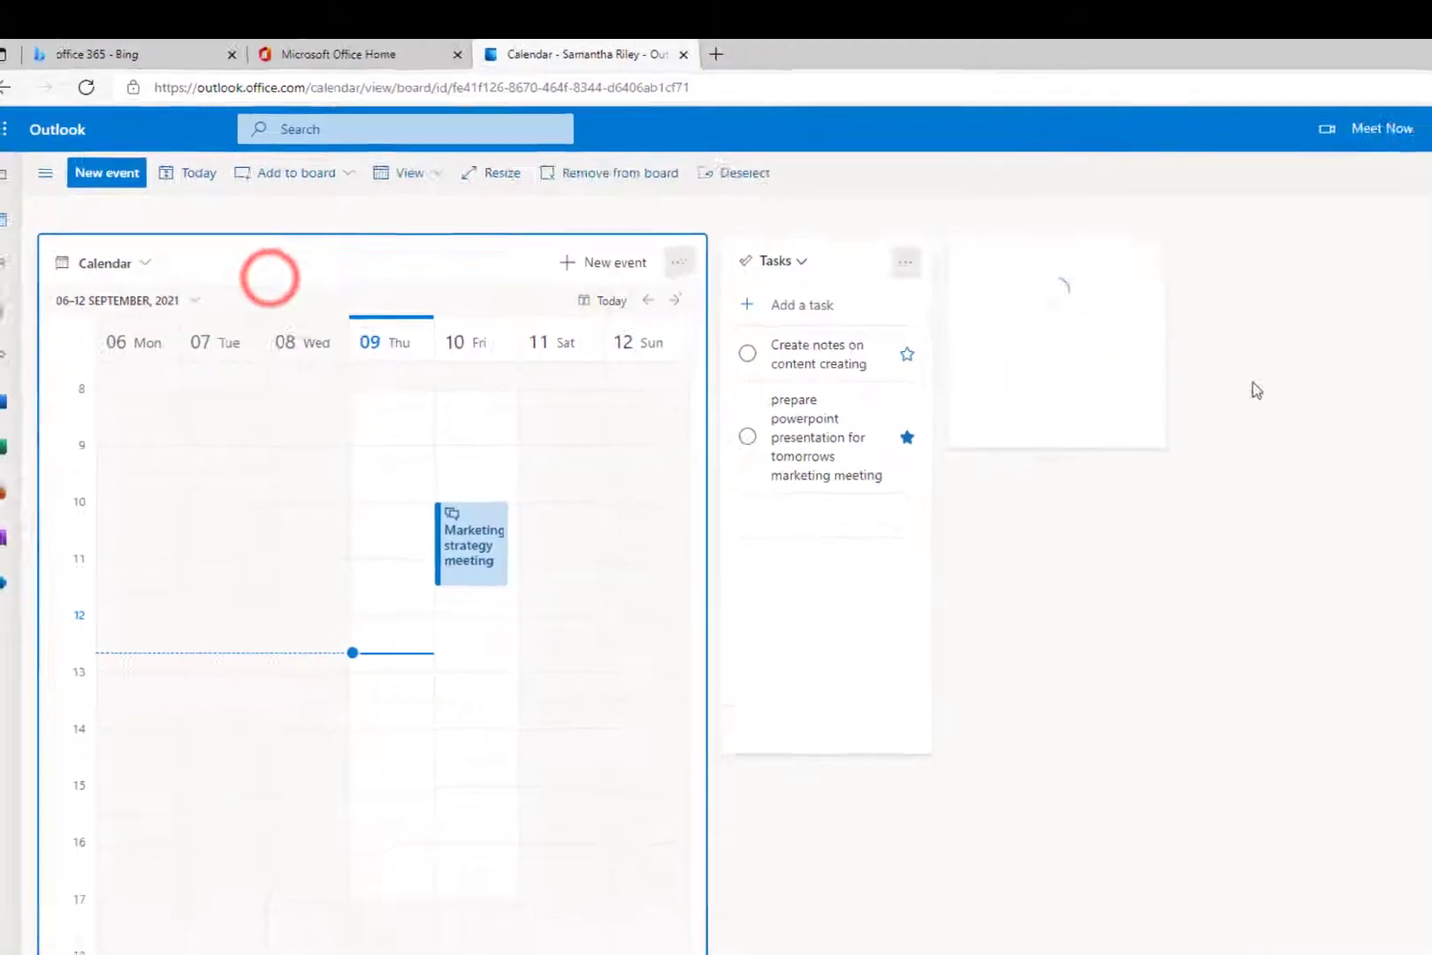
click(1019, 299)
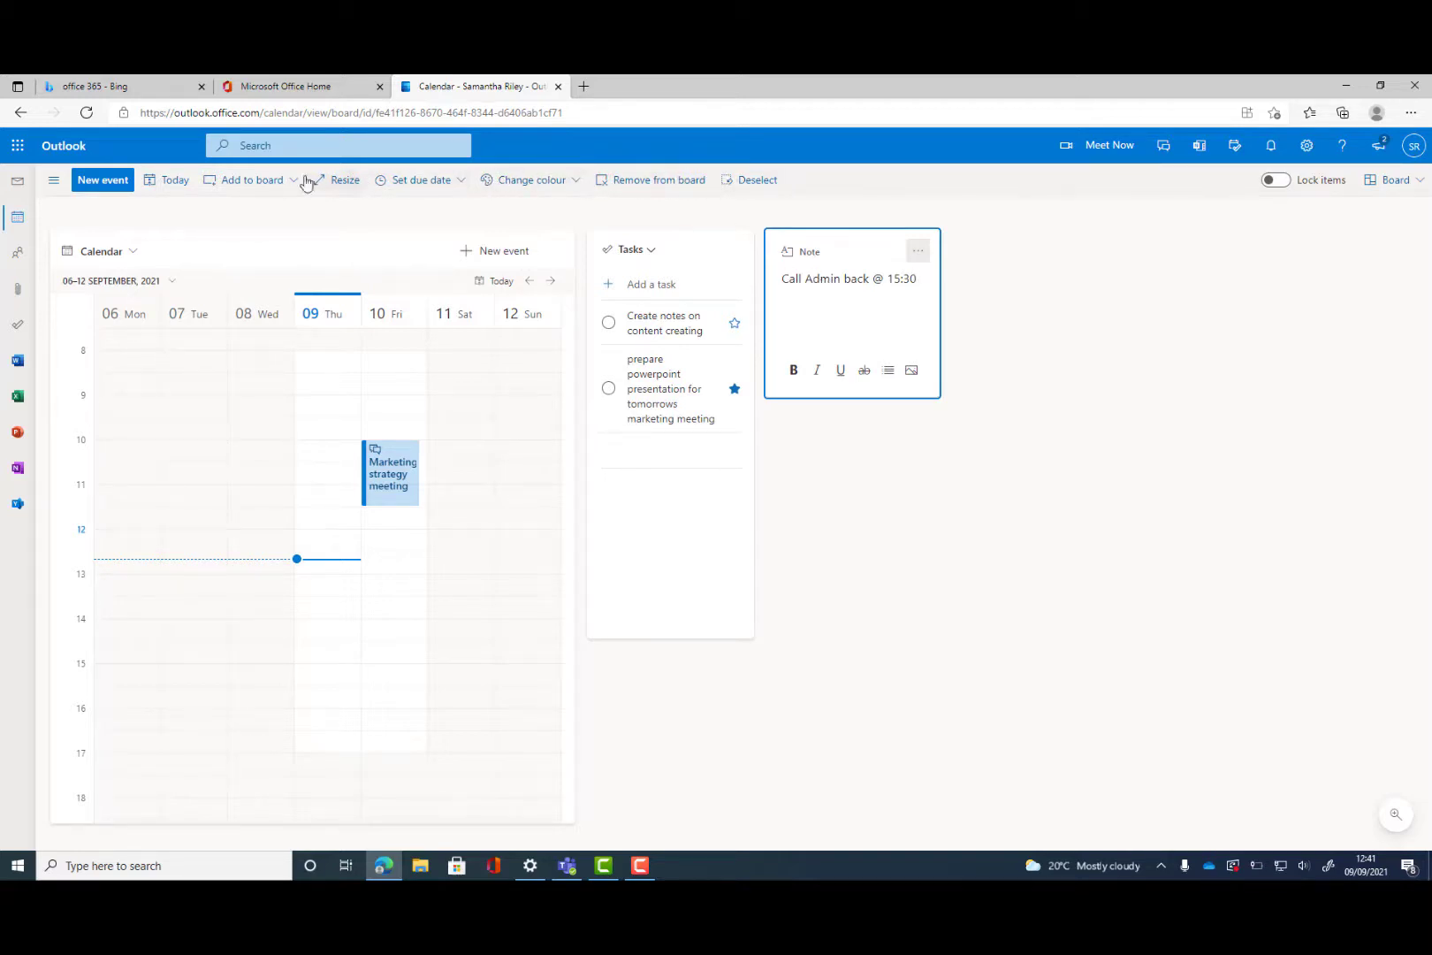
Colour the "Call Admin back" note pink and set its due date to 9 September 2021.
click(571, 180)
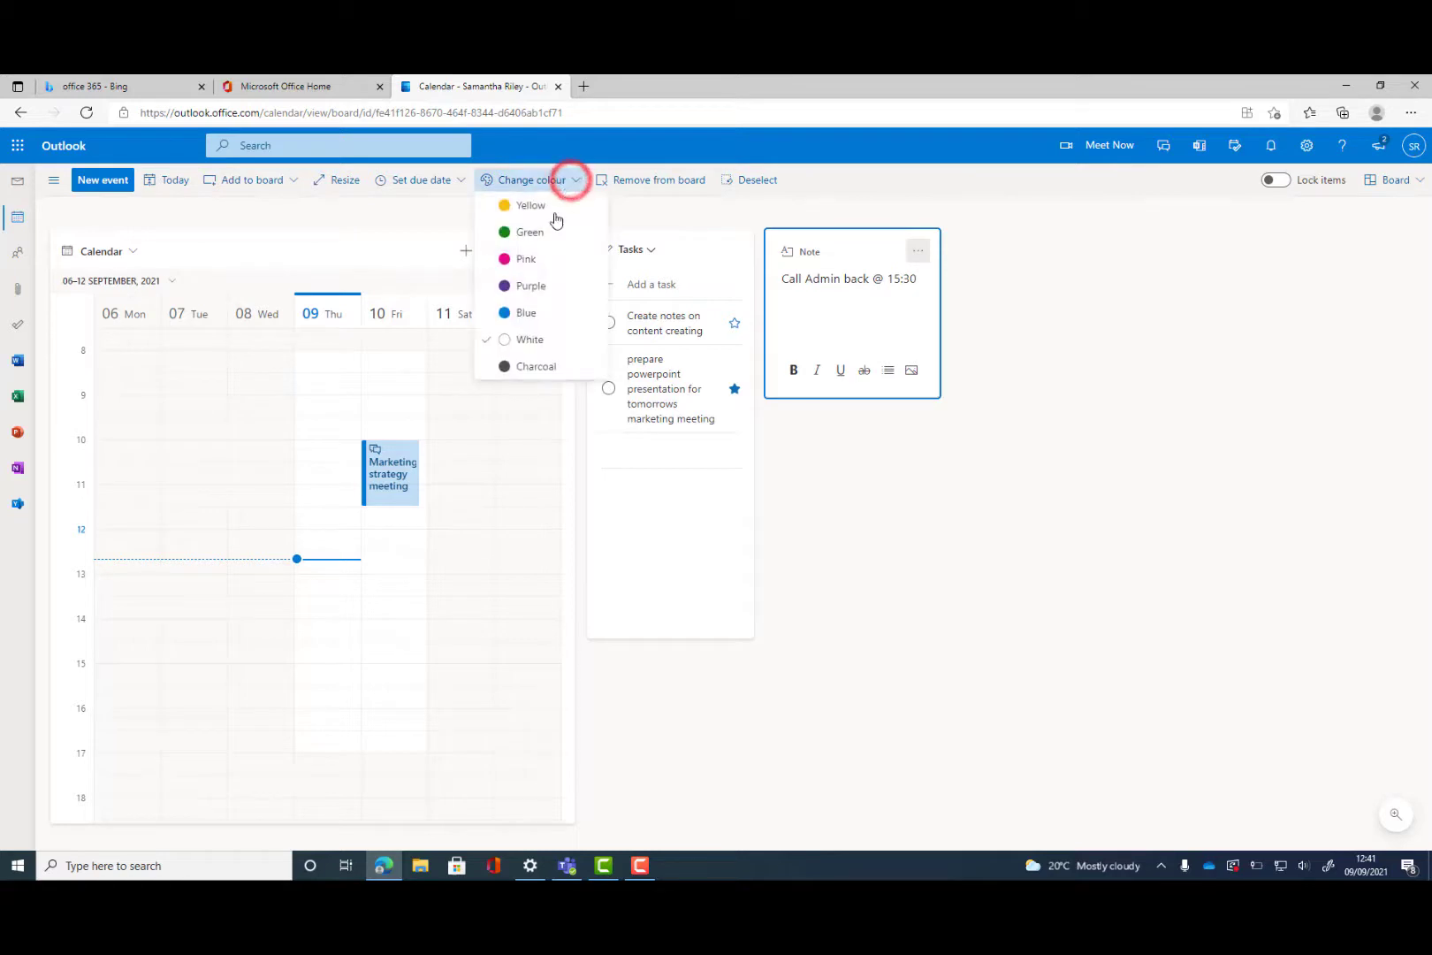
click(522, 253)
click(433, 182)
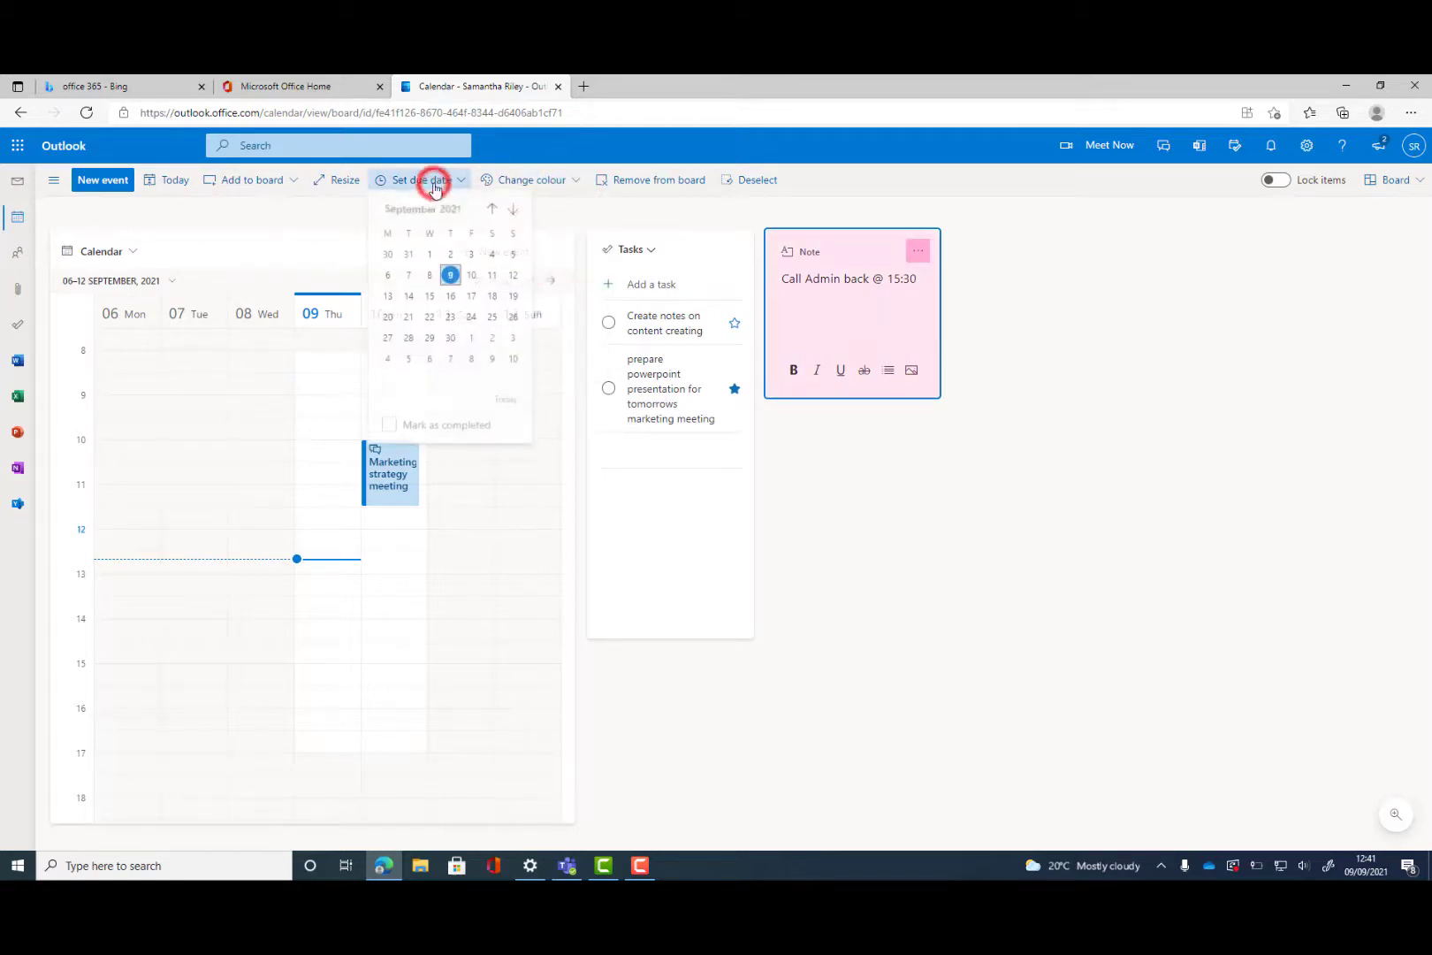
click(451, 277)
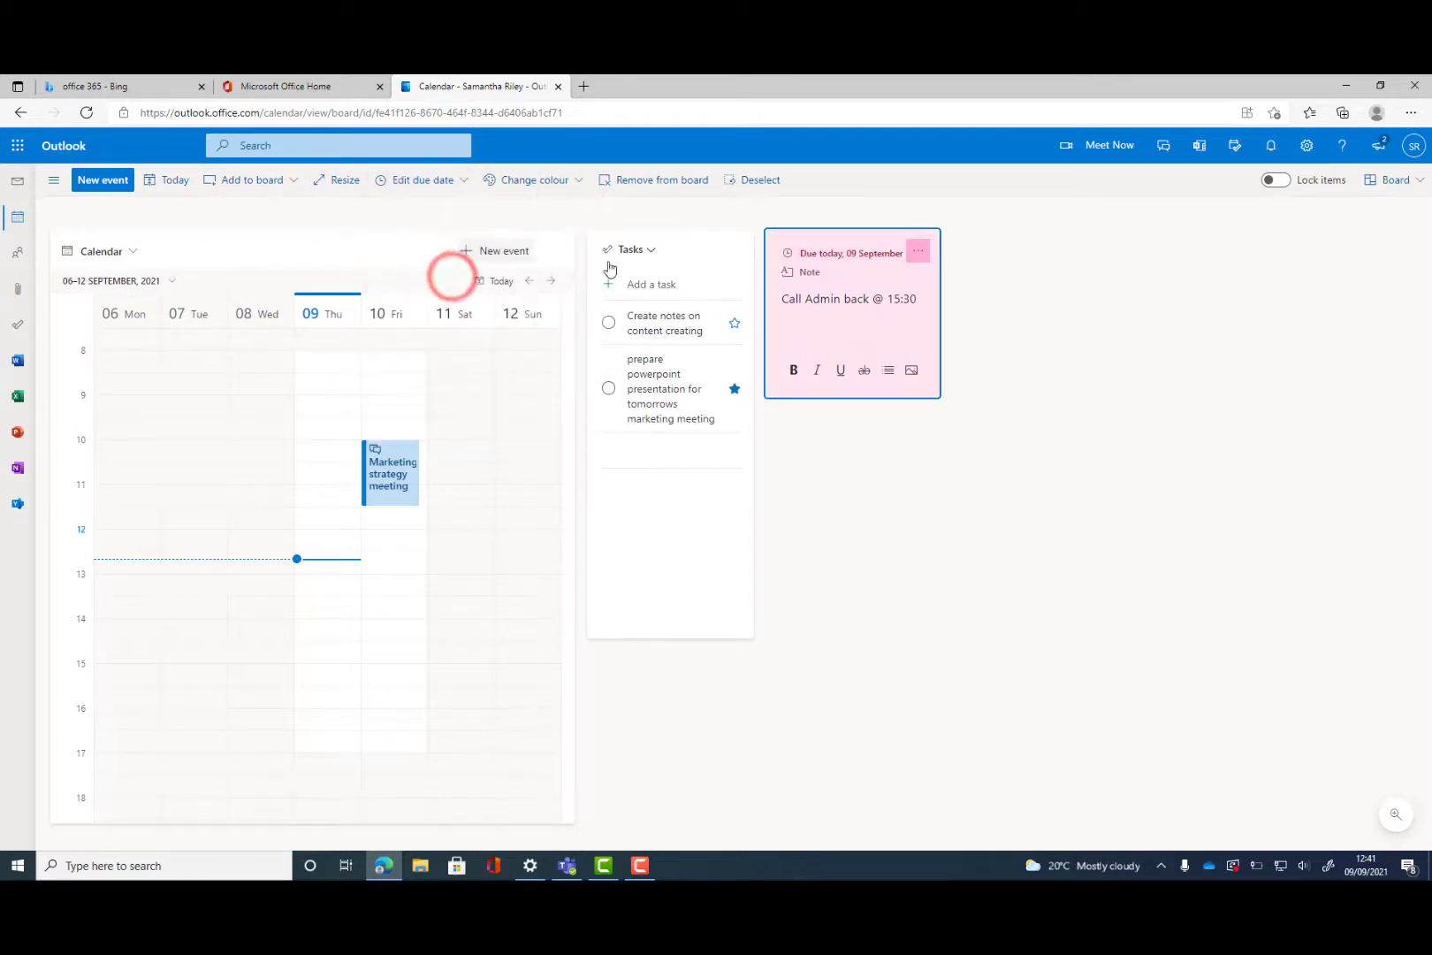
click(857, 459)
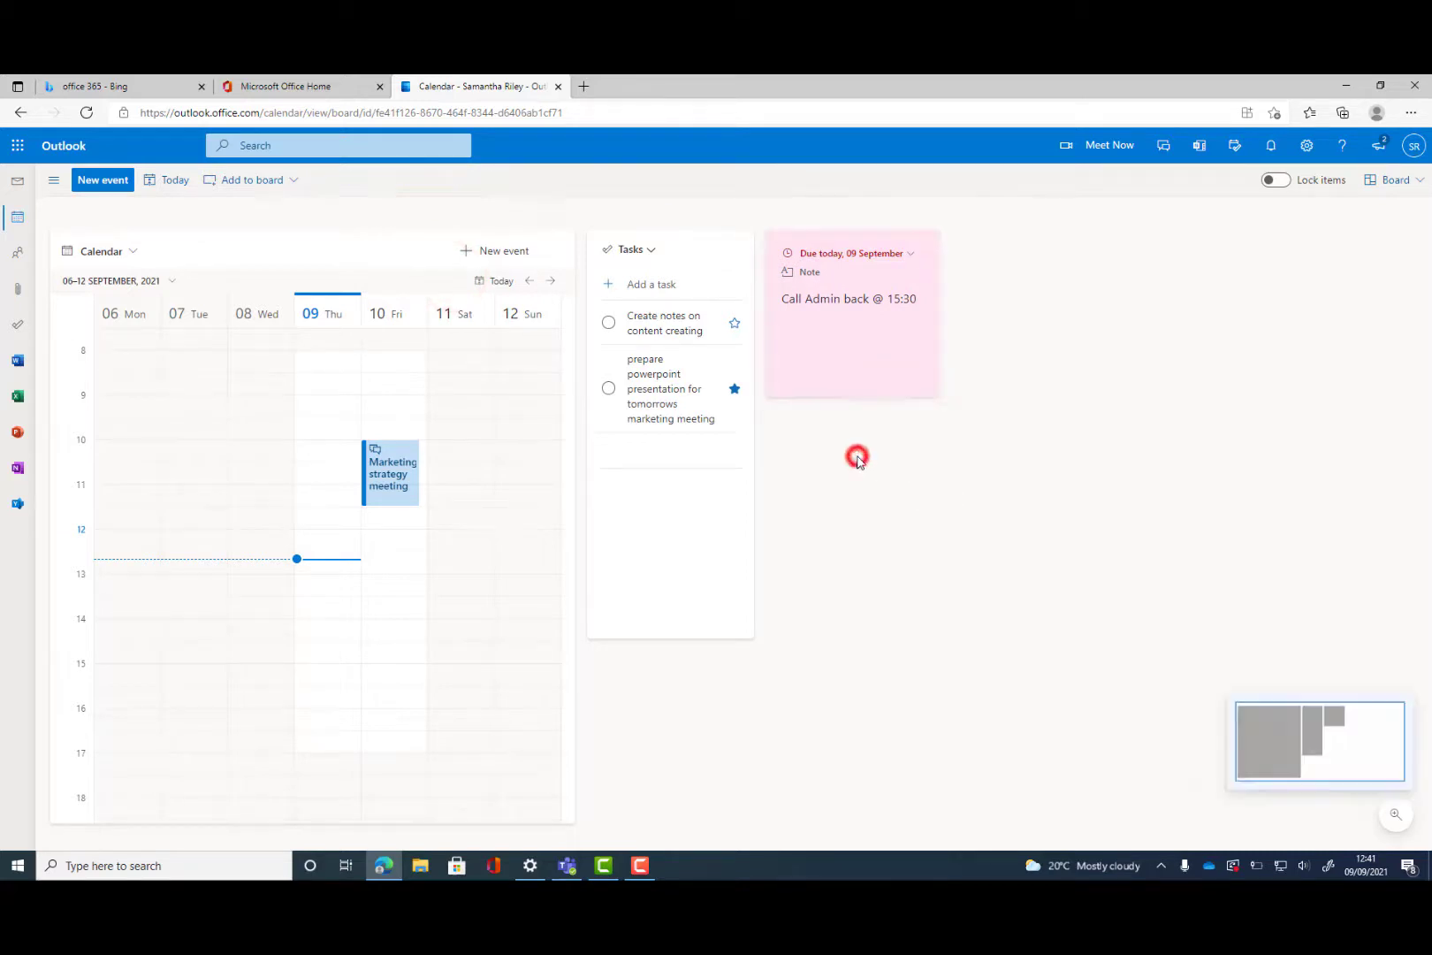
Add a person card to the board for the second admin contact suggested for "ad" and place it beneath the note.
click(258, 182)
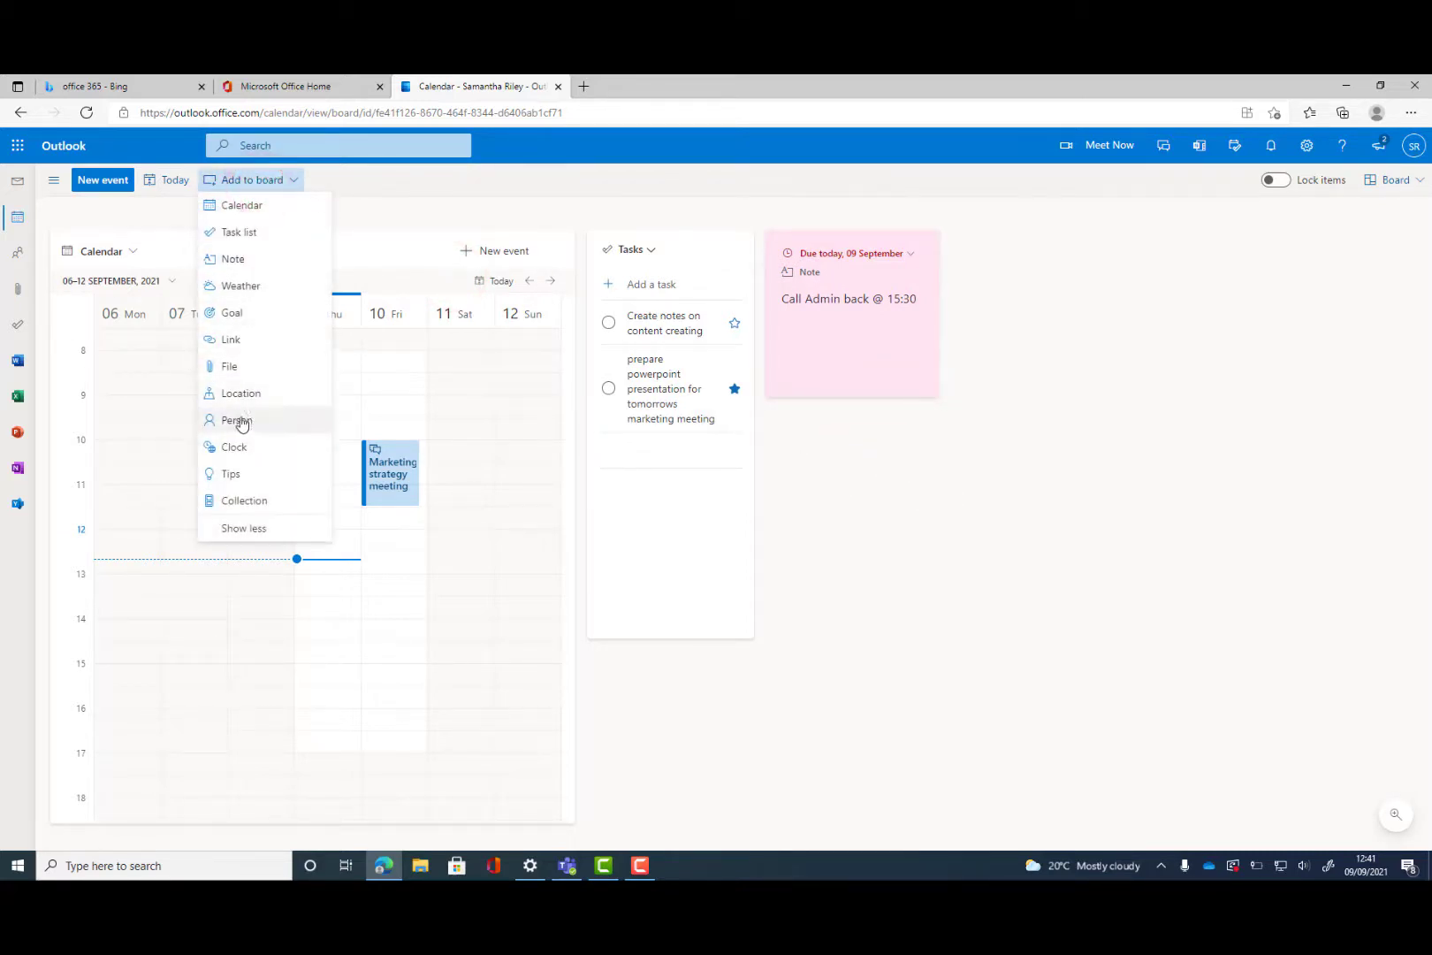
click(241, 421)
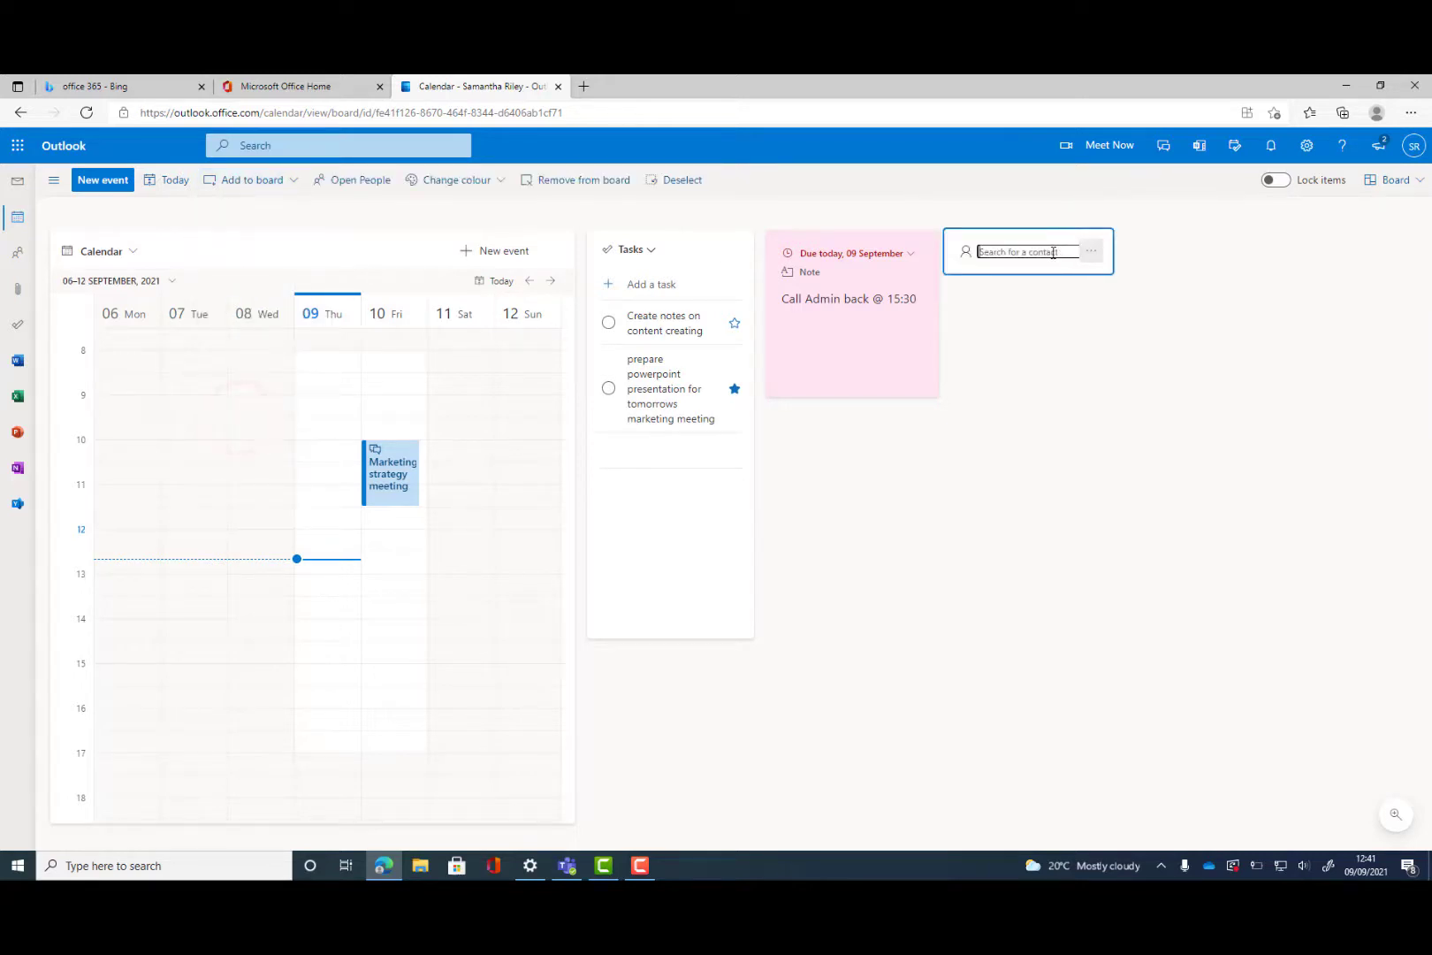
text(ad)
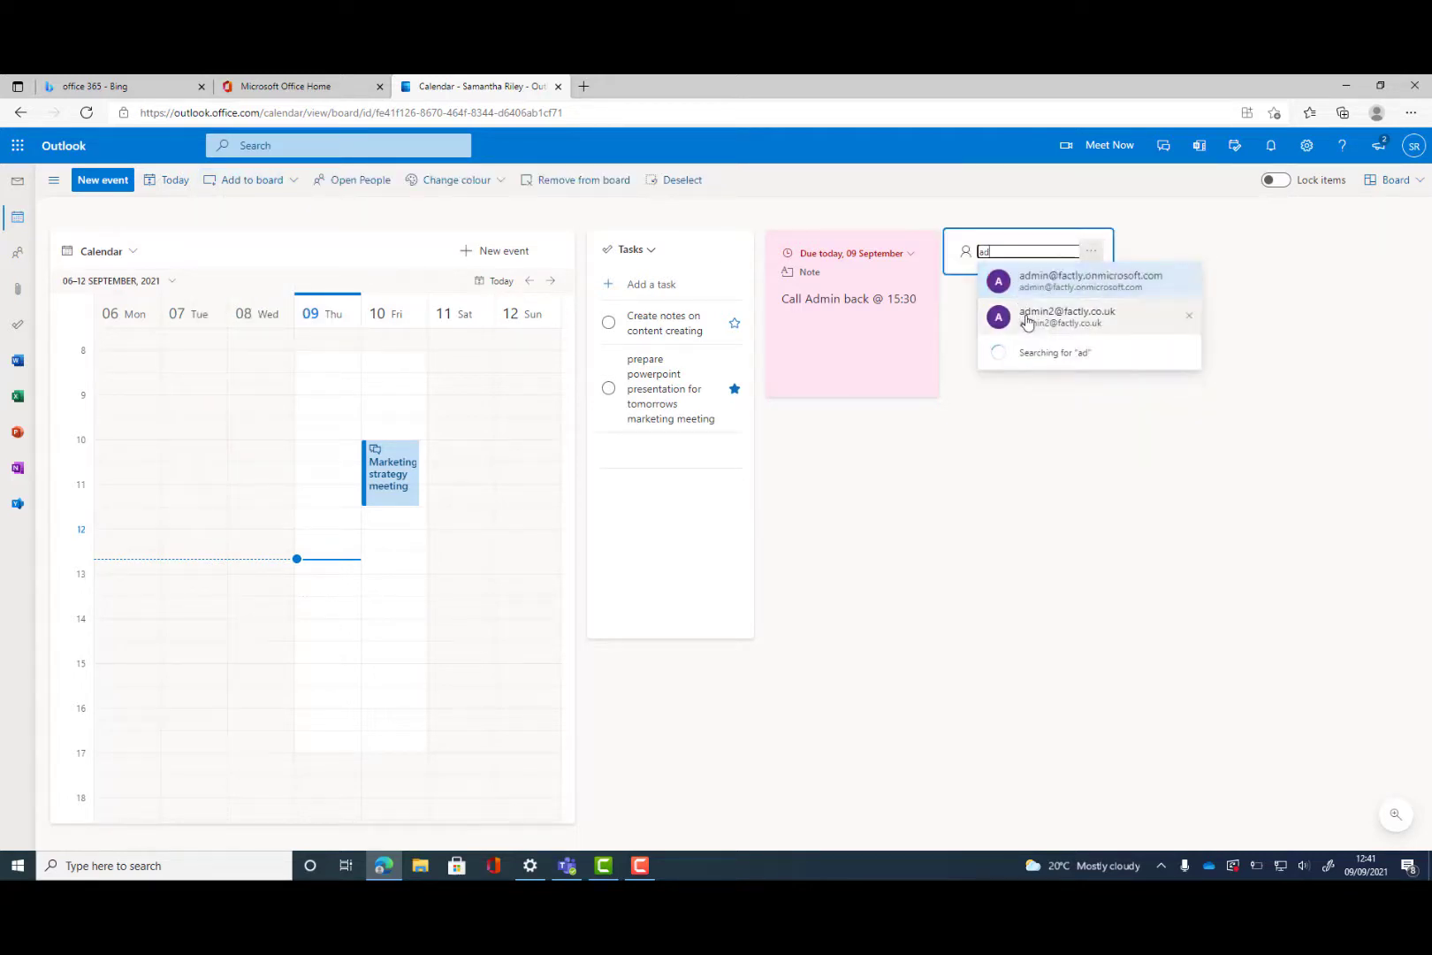
click(1023, 315)
drag(1027, 240, 860, 420)
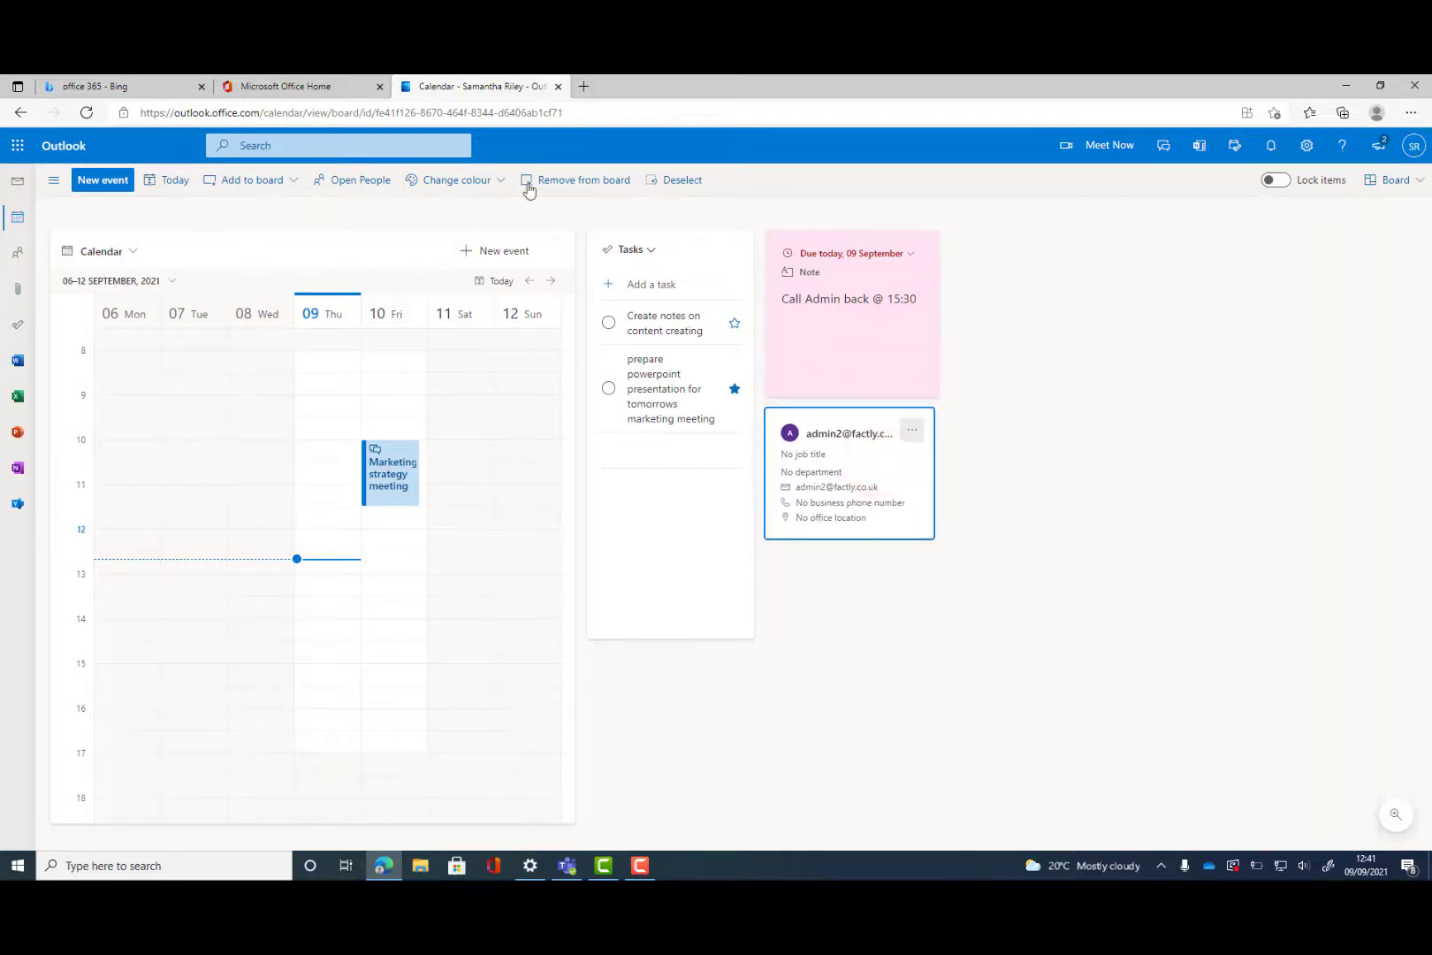
Change the contact card's colour to pink and deselect it.
click(490, 183)
click(461, 257)
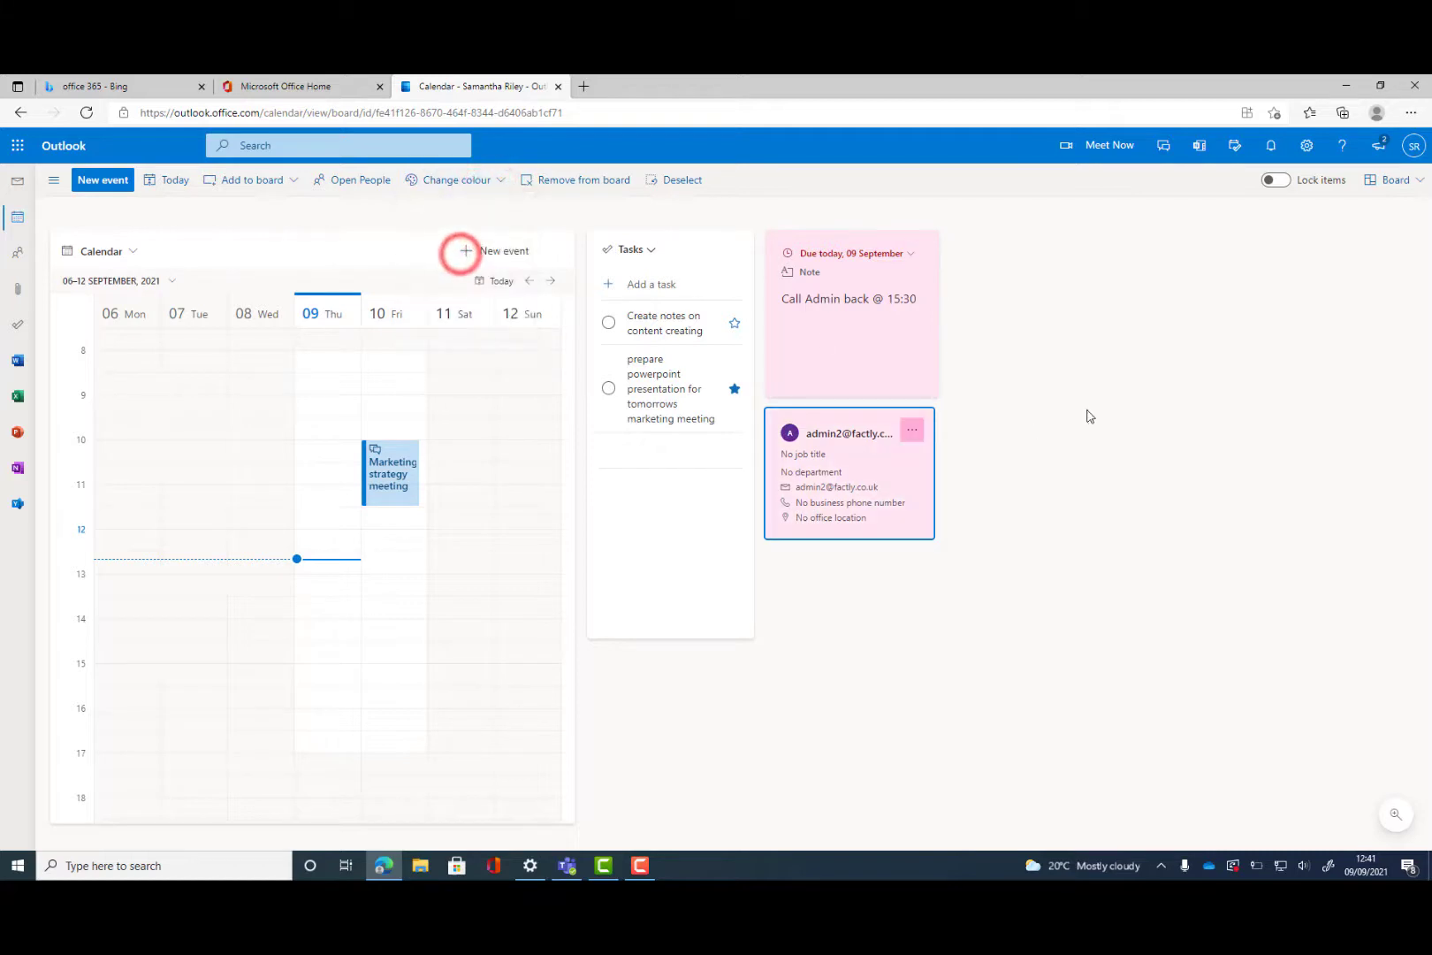
click(1170, 275)
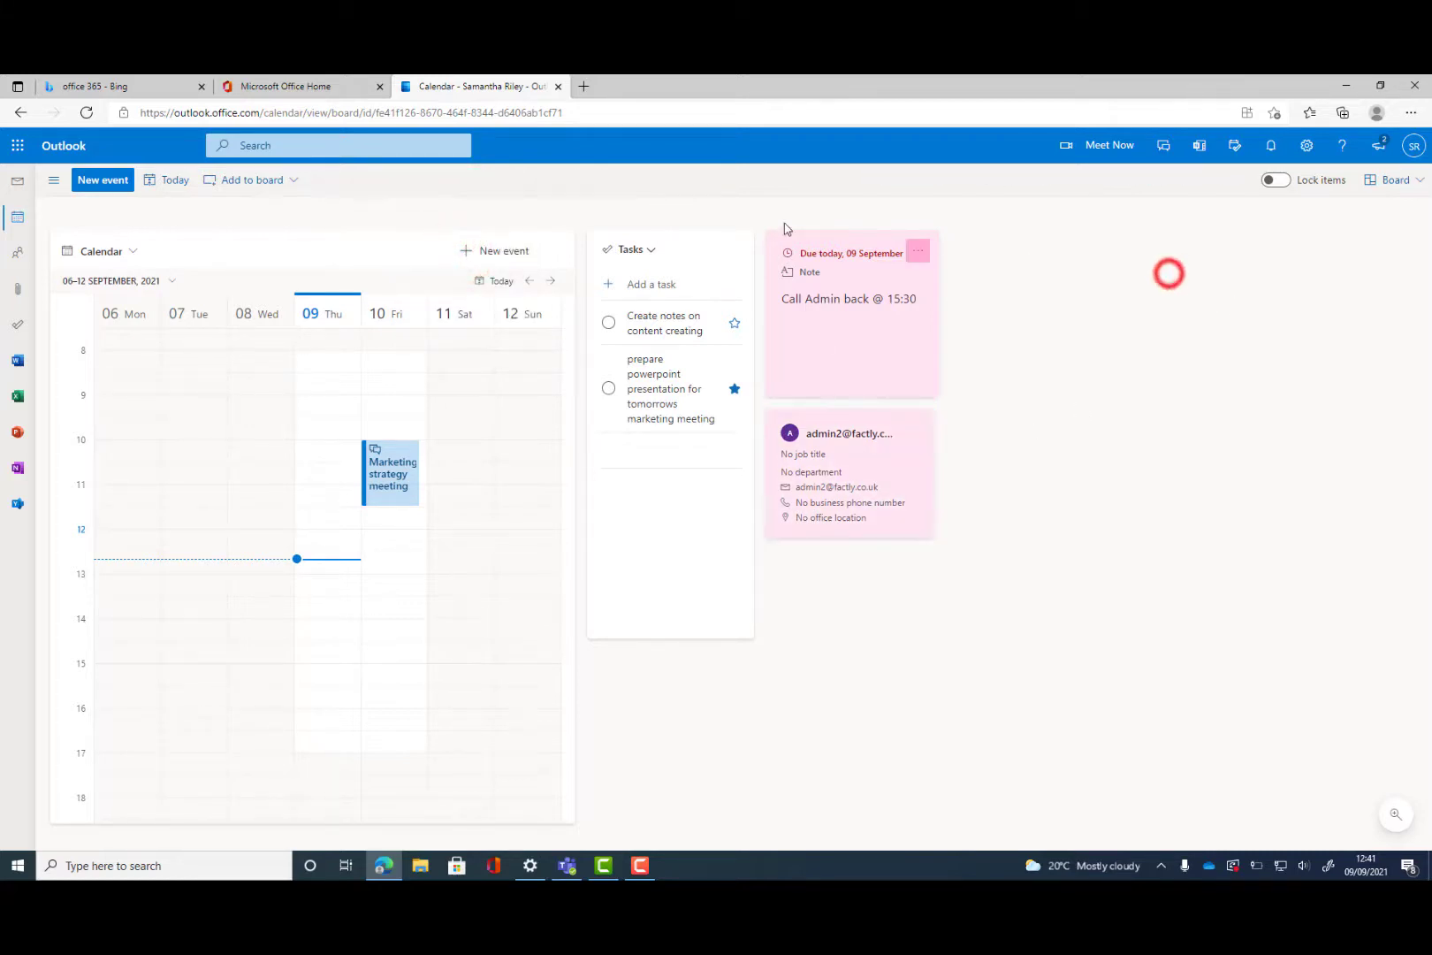
Add a weather card to the board for London, England.
click(263, 184)
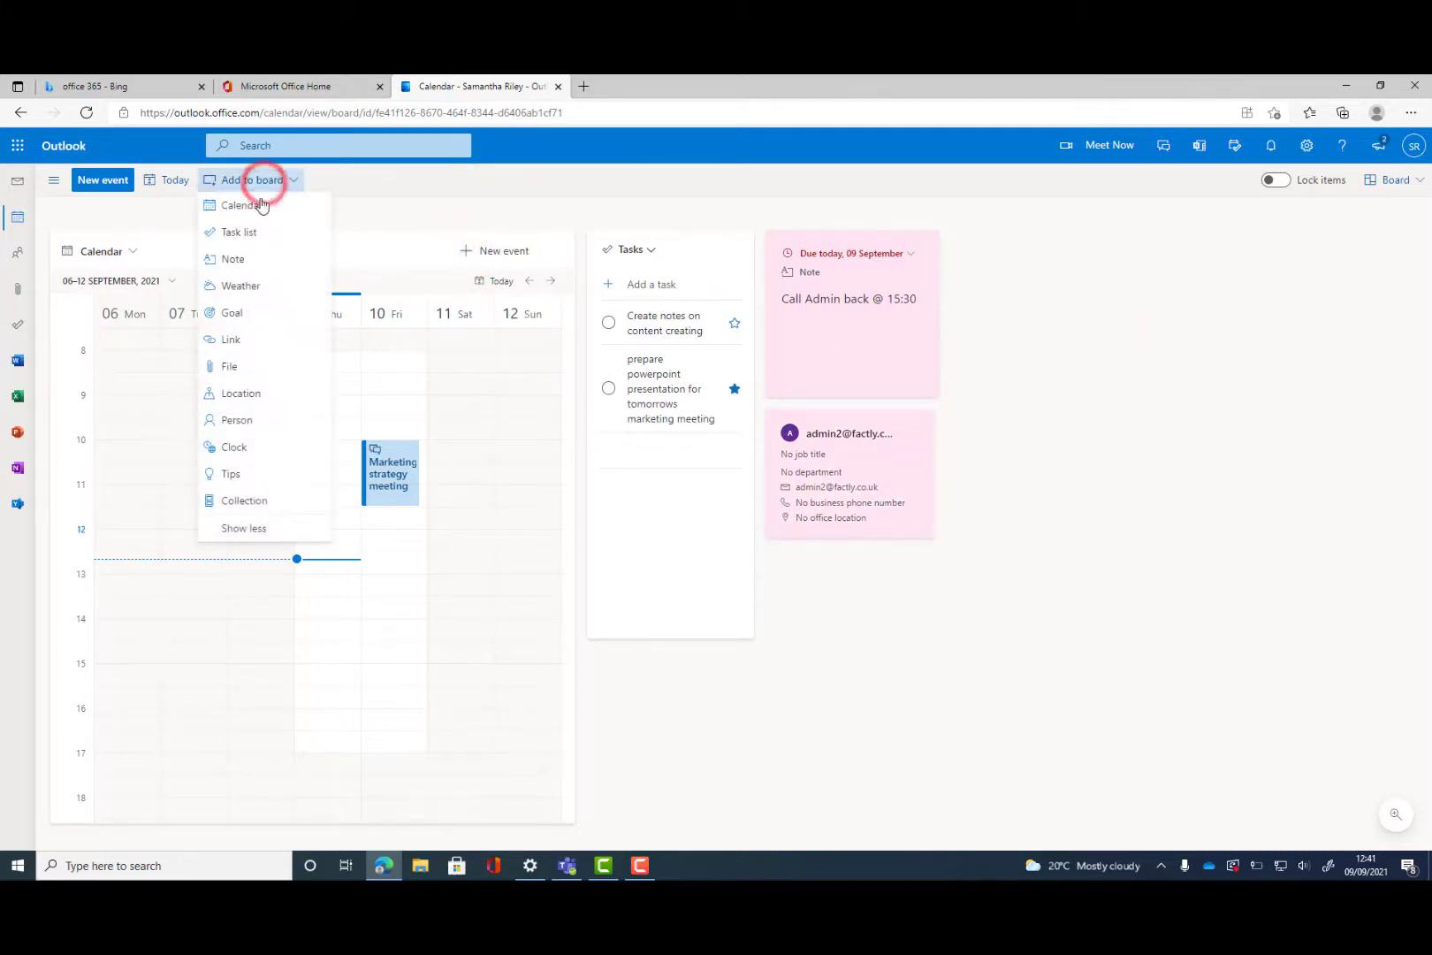
click(248, 283)
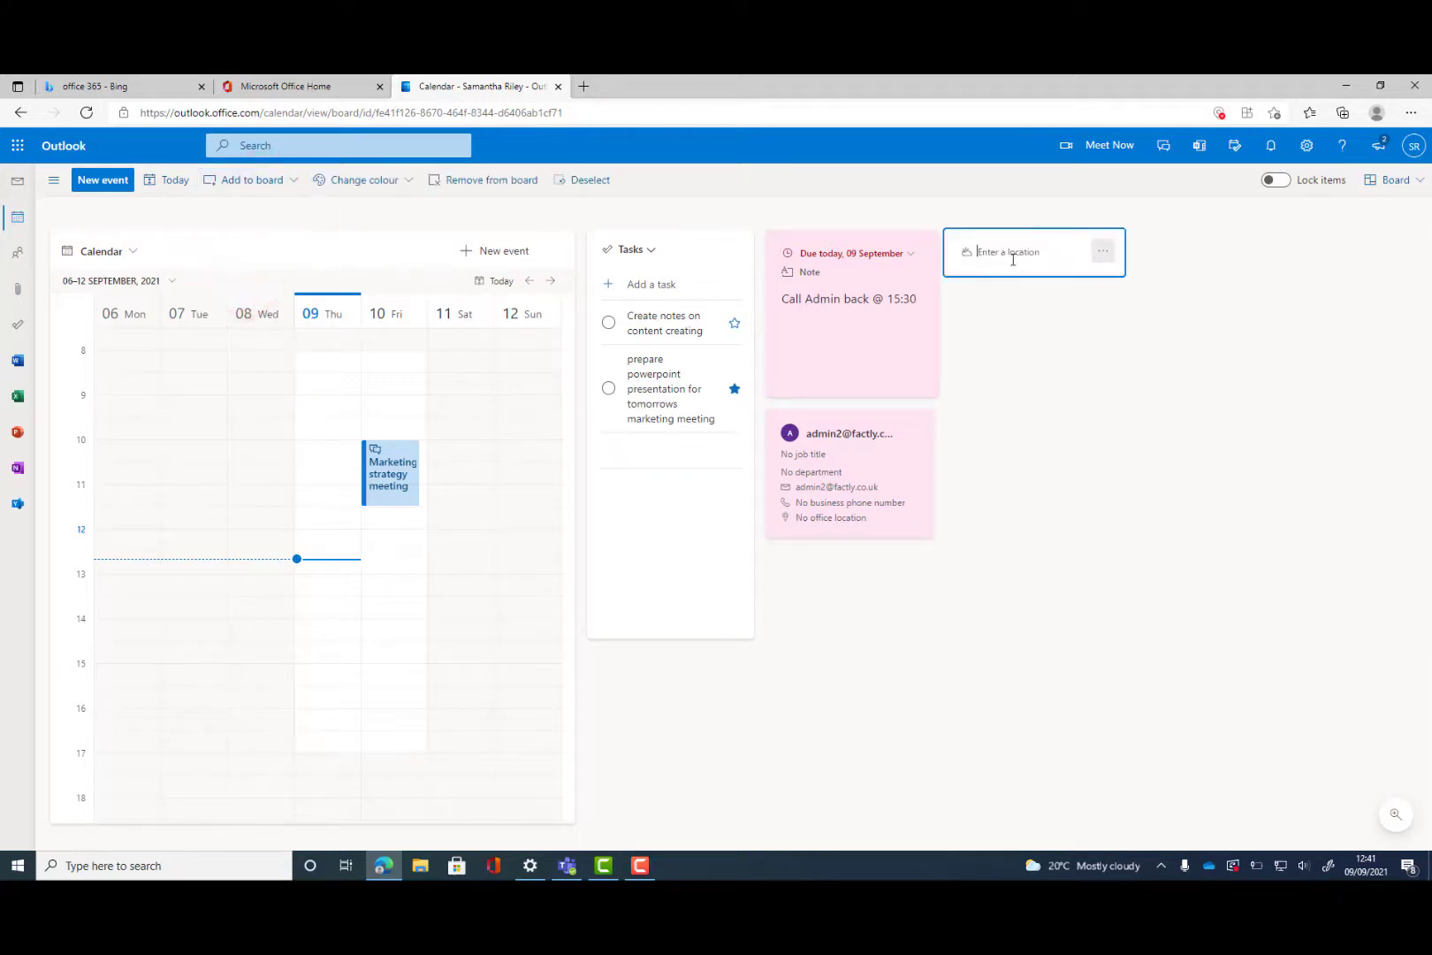
text(lo)
click(1016, 285)
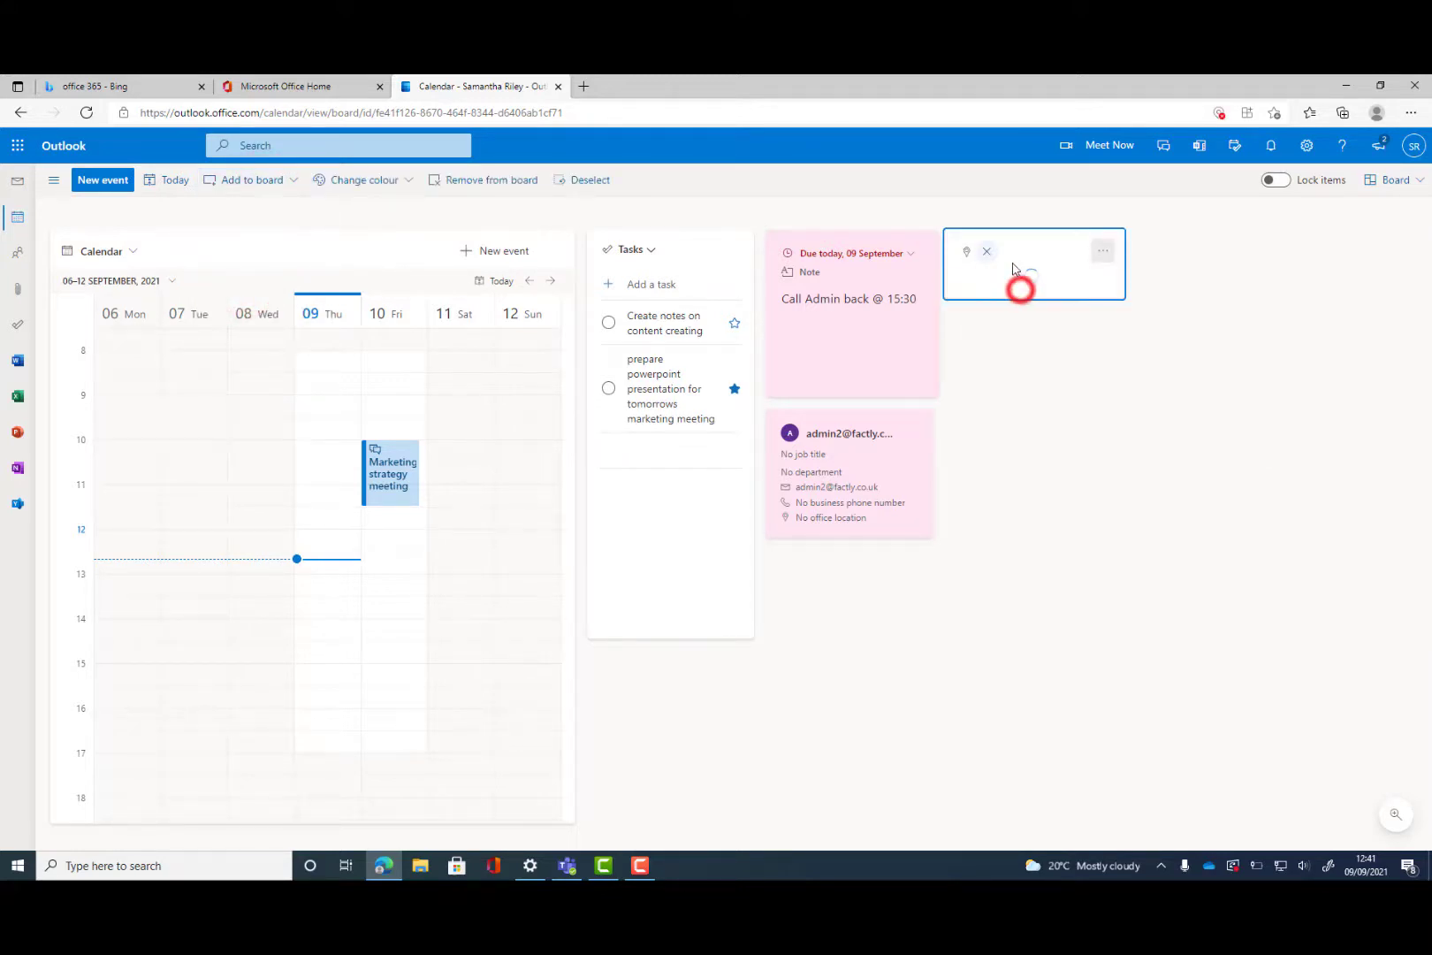
Colour the London weather card purple and move it directly below the Tasks card.
click(378, 182)
click(368, 283)
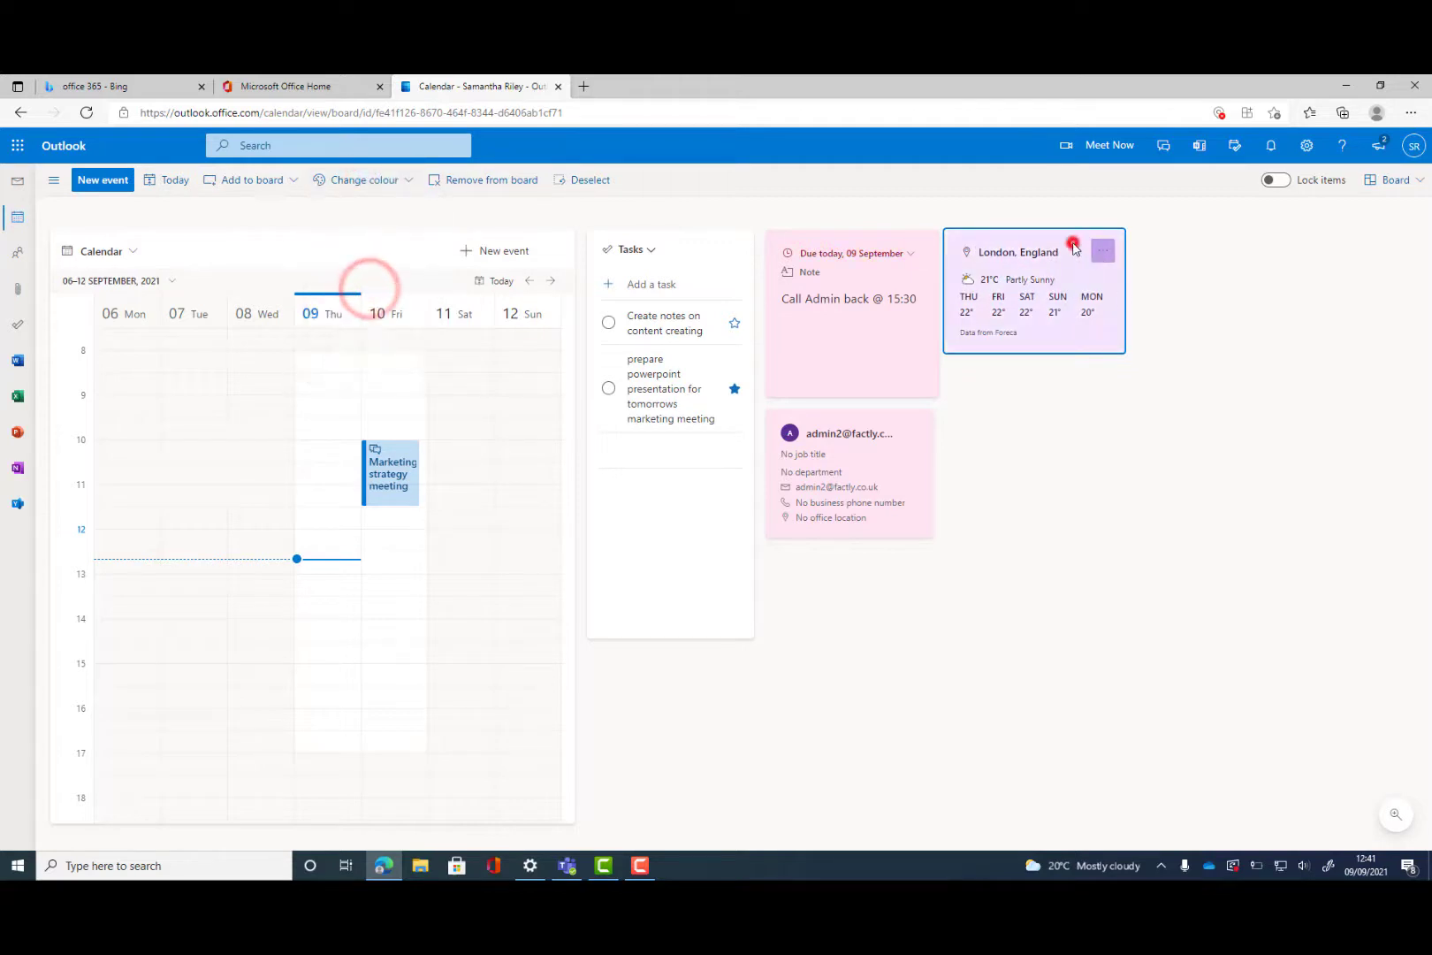
drag(1074, 248, 724, 665)
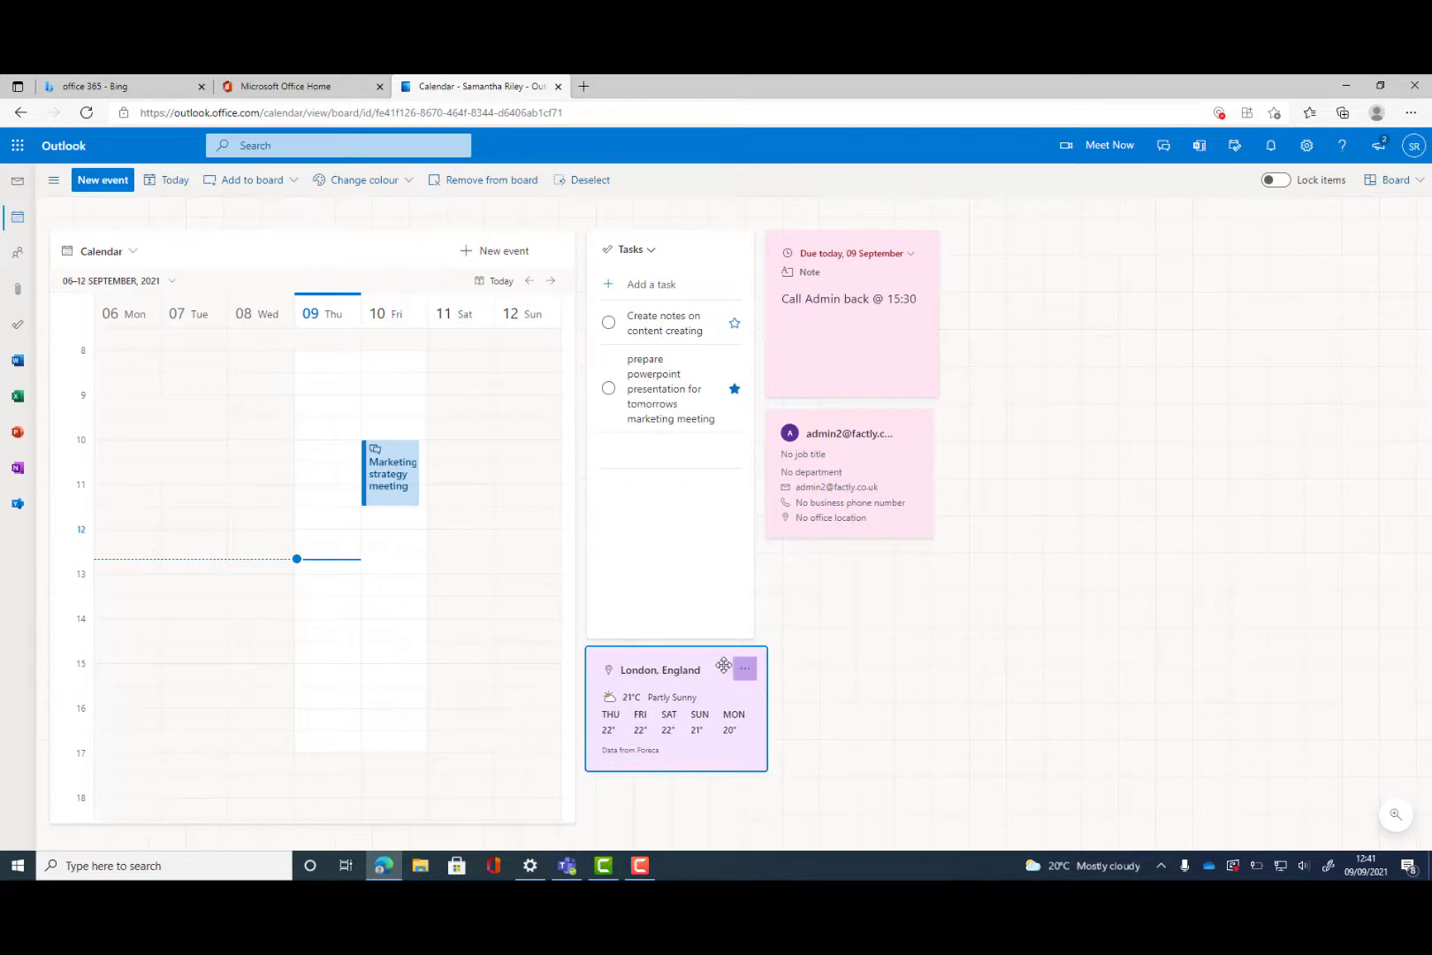
click(893, 588)
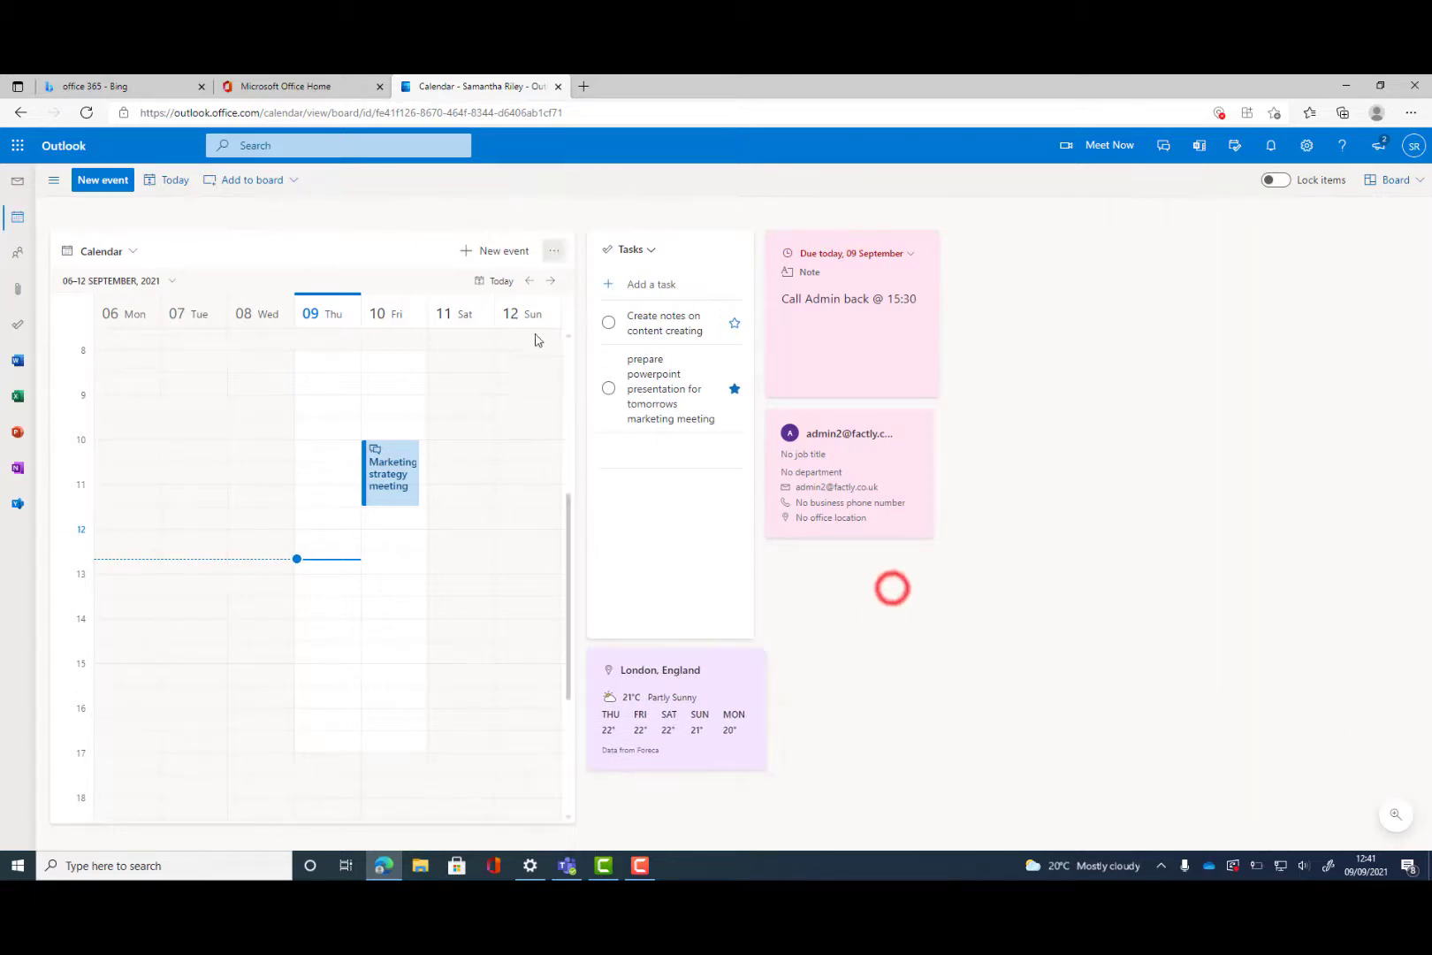
Add a goal to the board titled "Hit my targets for the month" with a due date of 30 September.
click(217, 183)
click(237, 305)
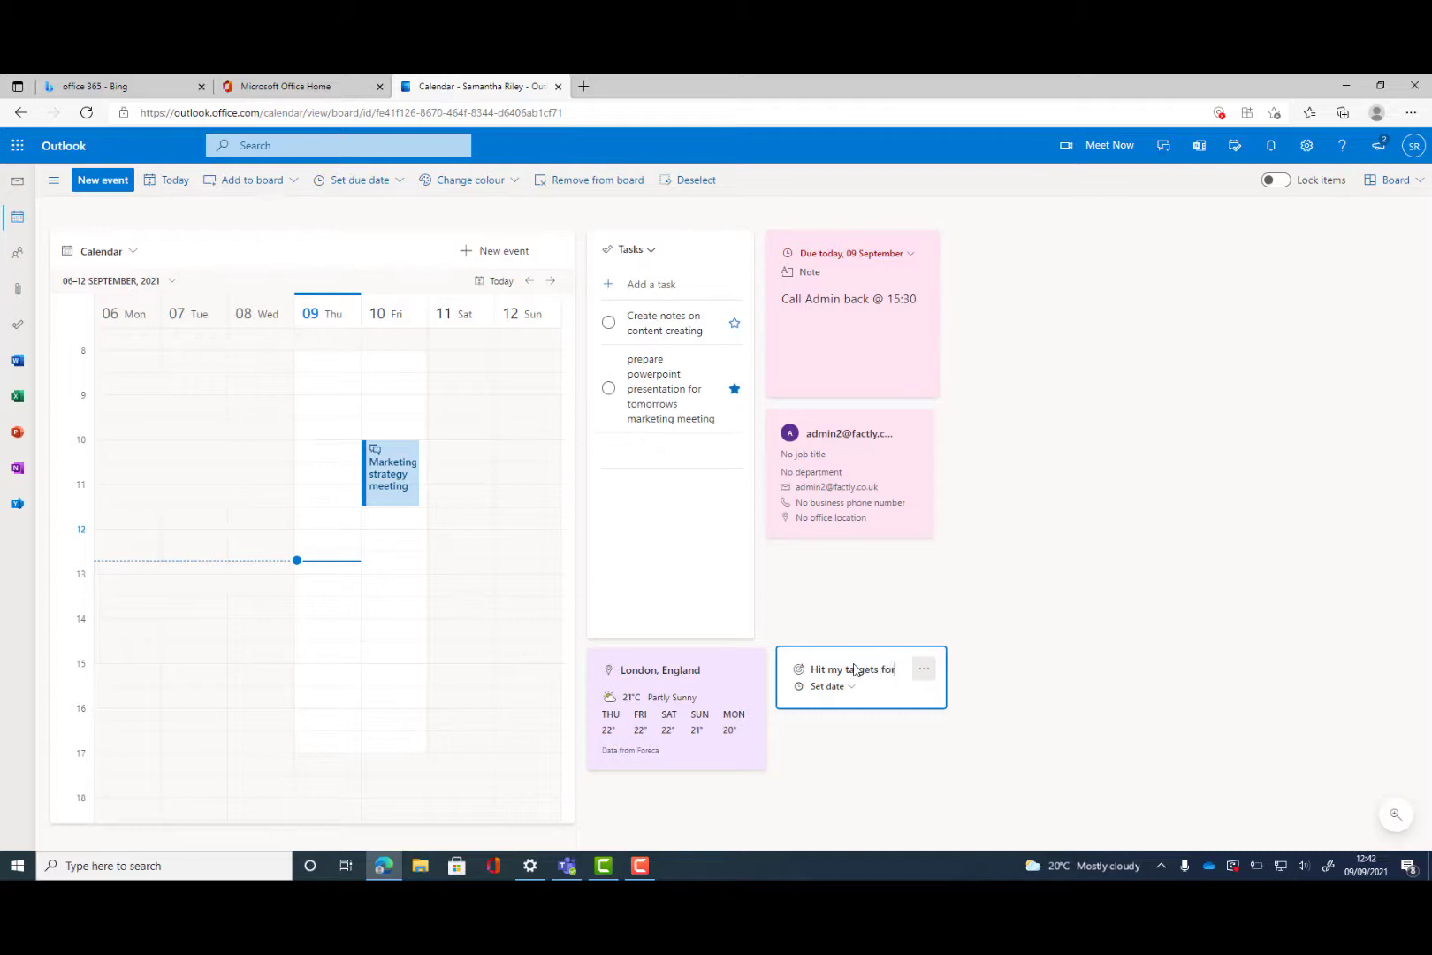
text(e month)
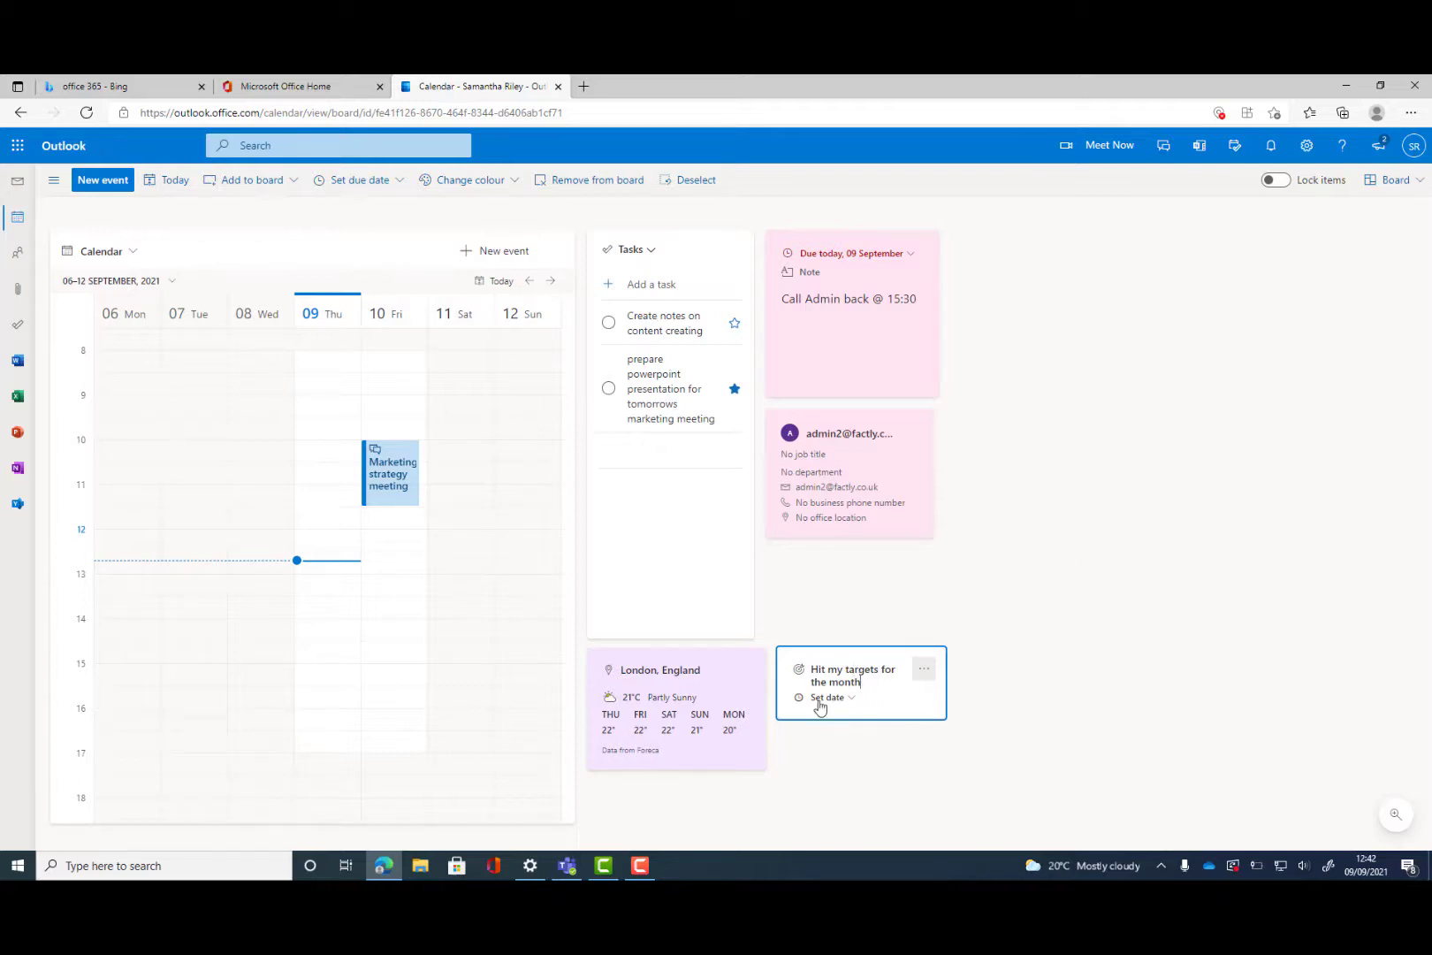
click(829, 697)
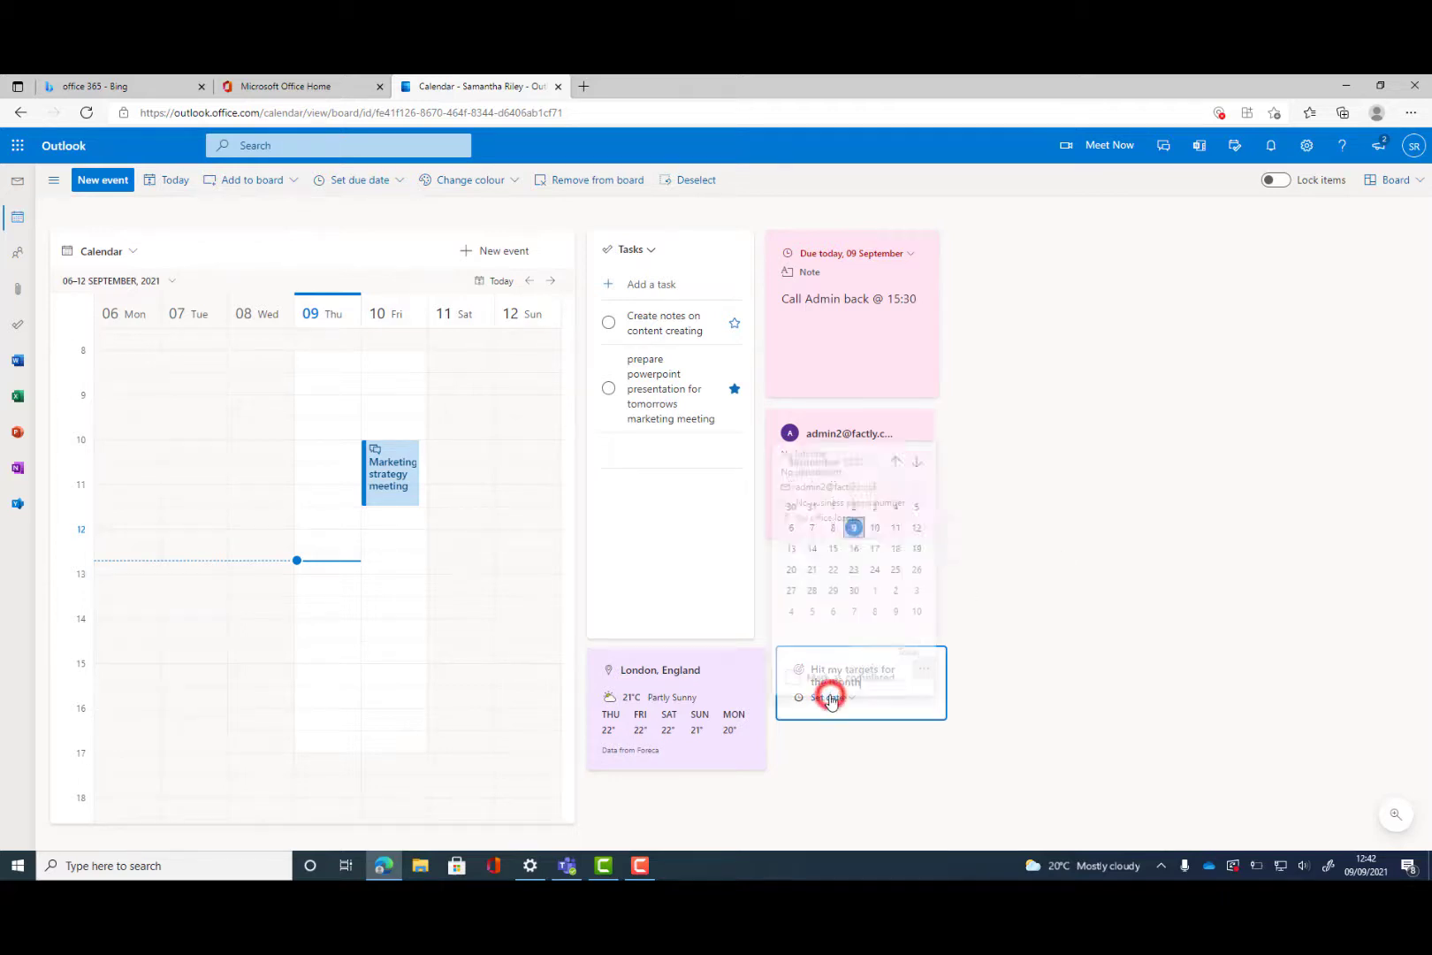
click(855, 587)
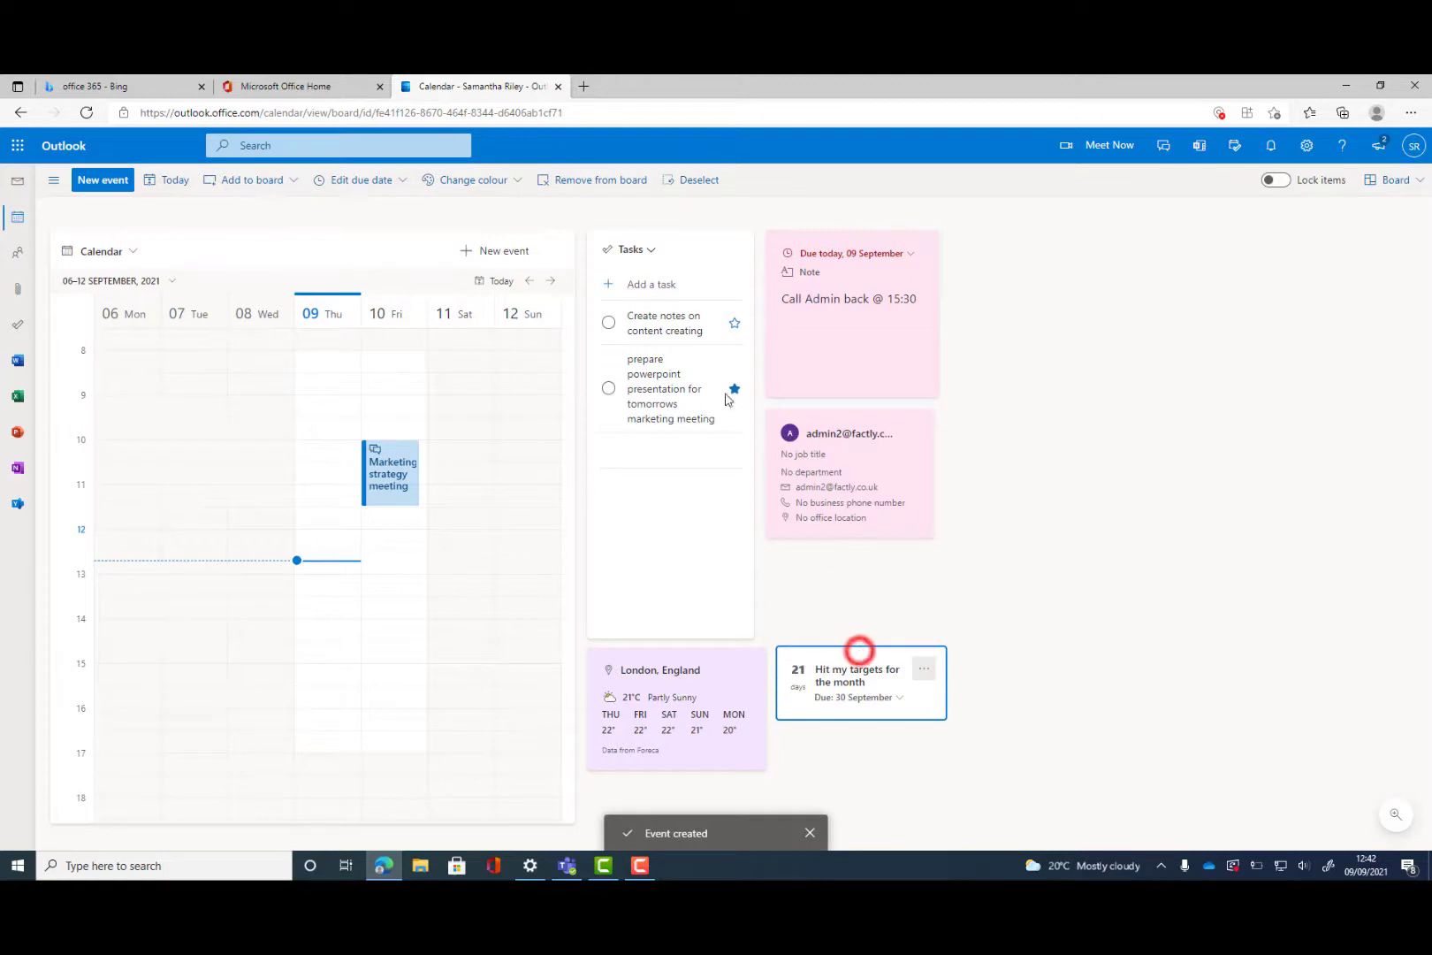
Colour the goal card blue and move it beside the pink note, level with its upper edge.
click(469, 180)
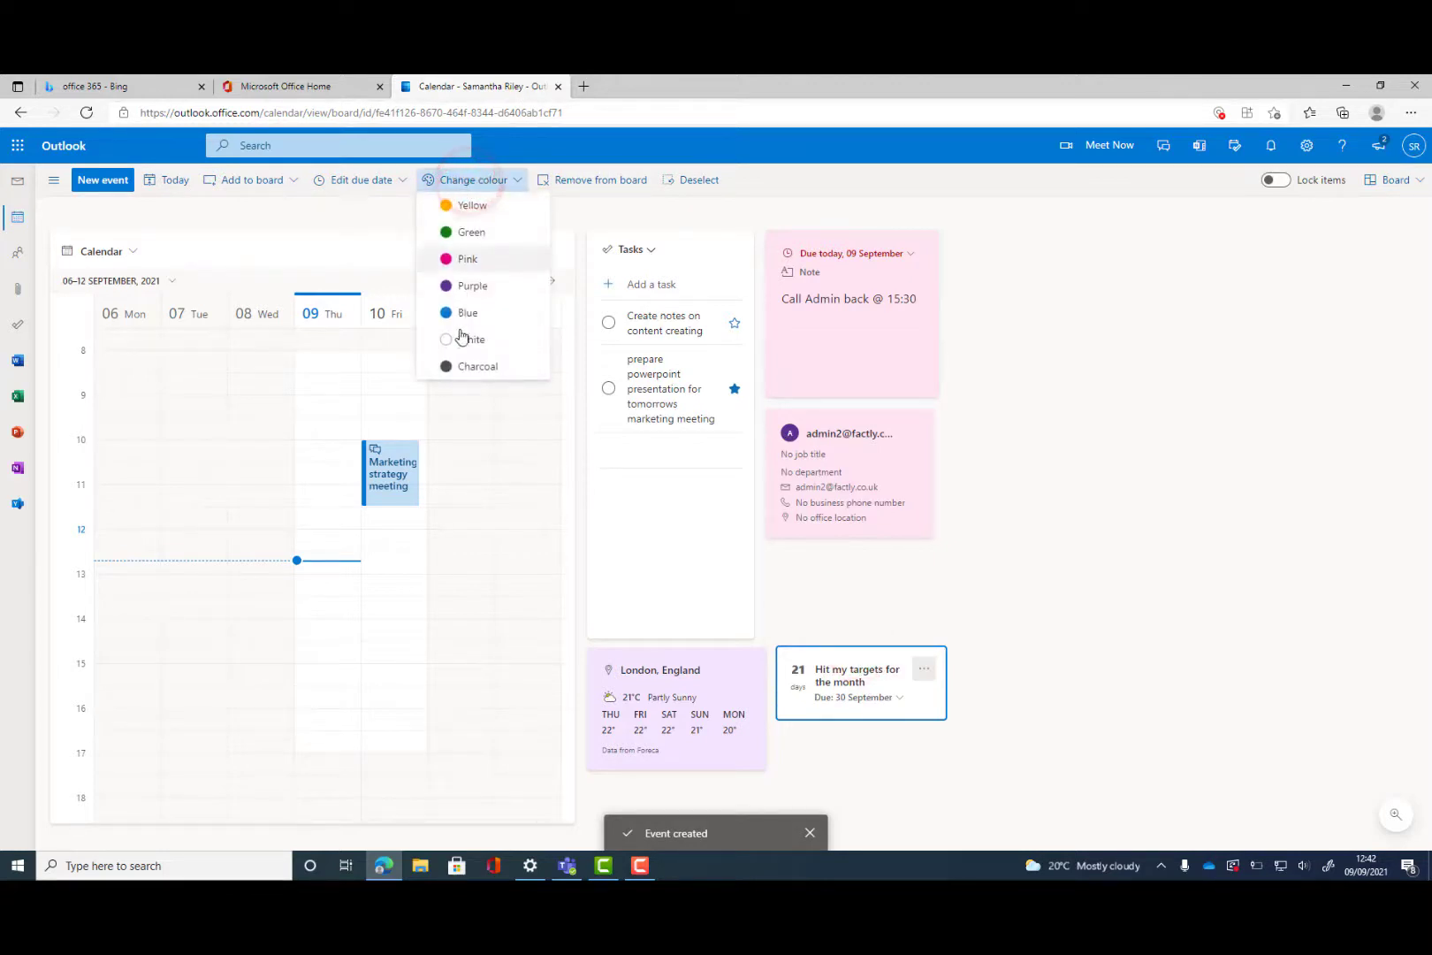
click(463, 313)
drag(838, 659, 1015, 252)
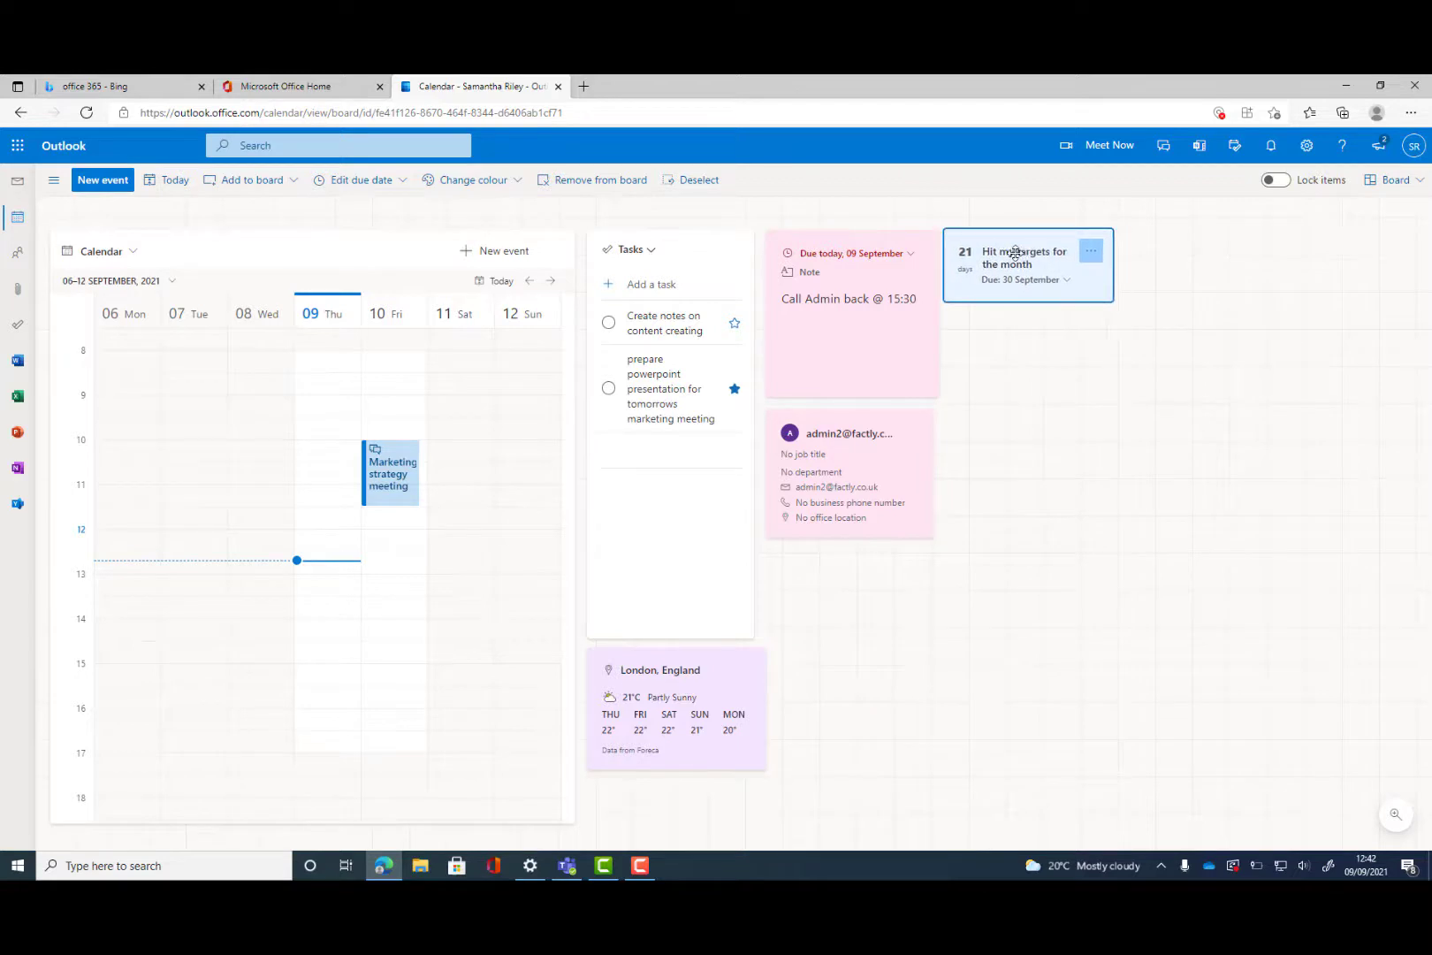
click(1085, 406)
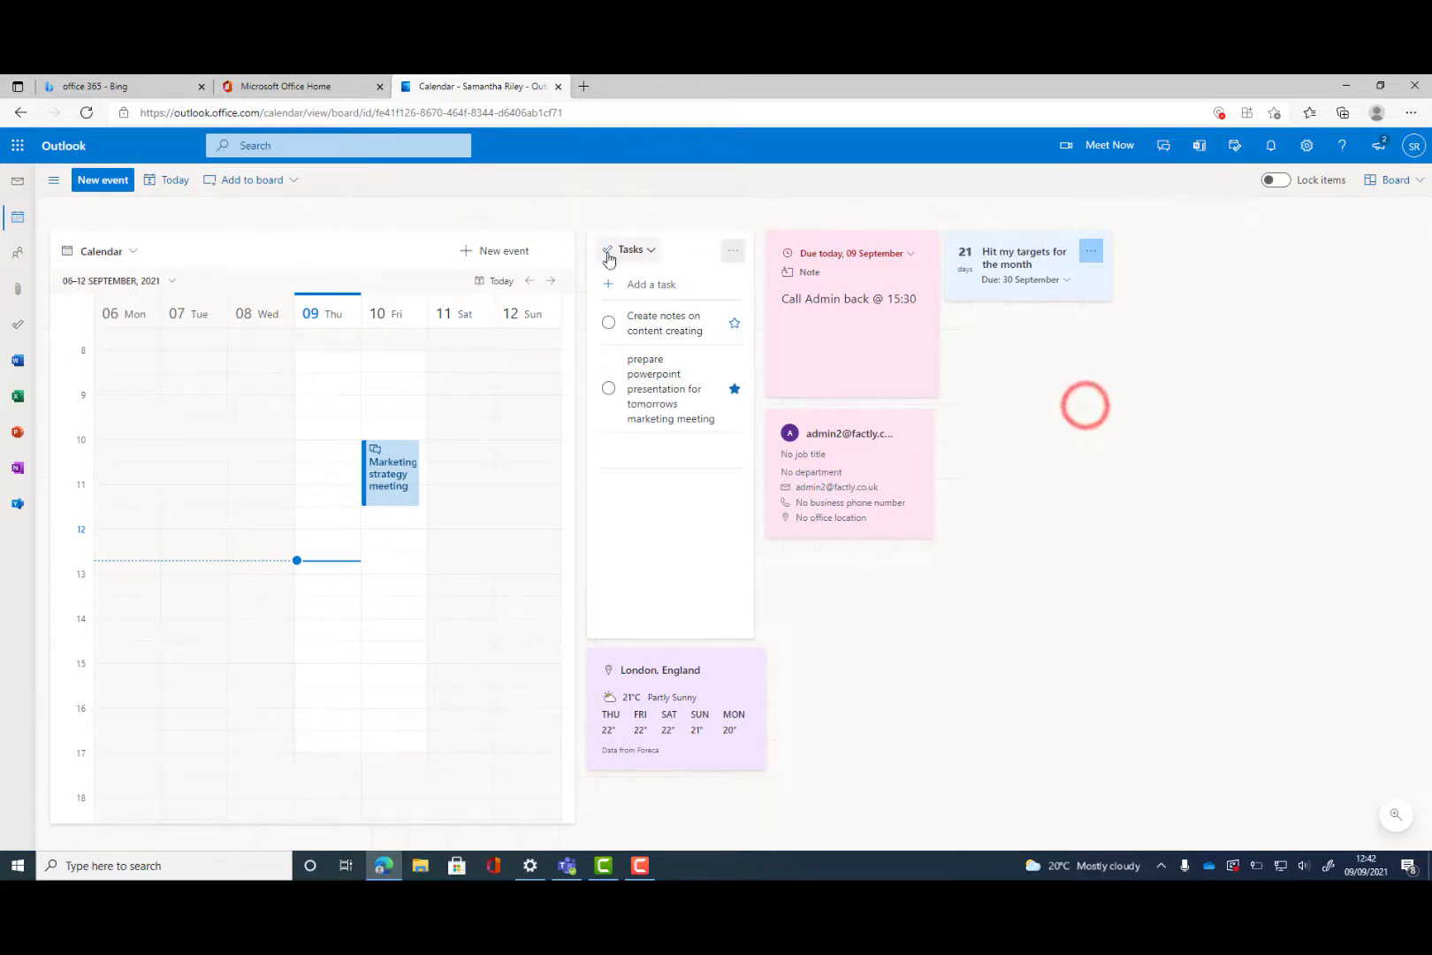
Add the file Marketing stragies.pptx from OneDrive to the board and place its card directly below the pink contact card.
click(267, 180)
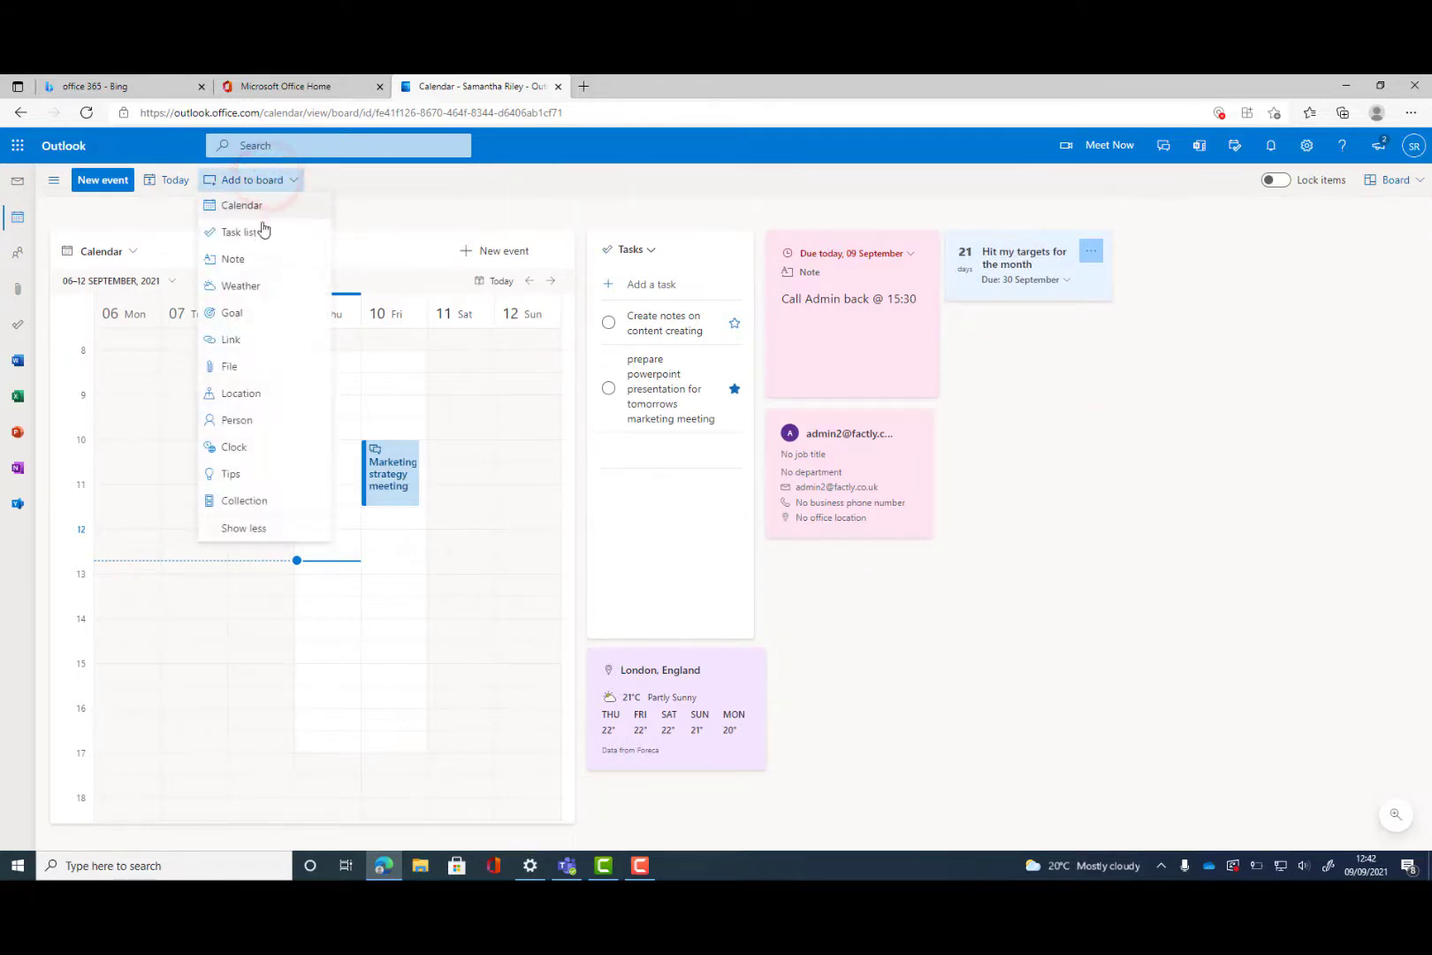
click(246, 363)
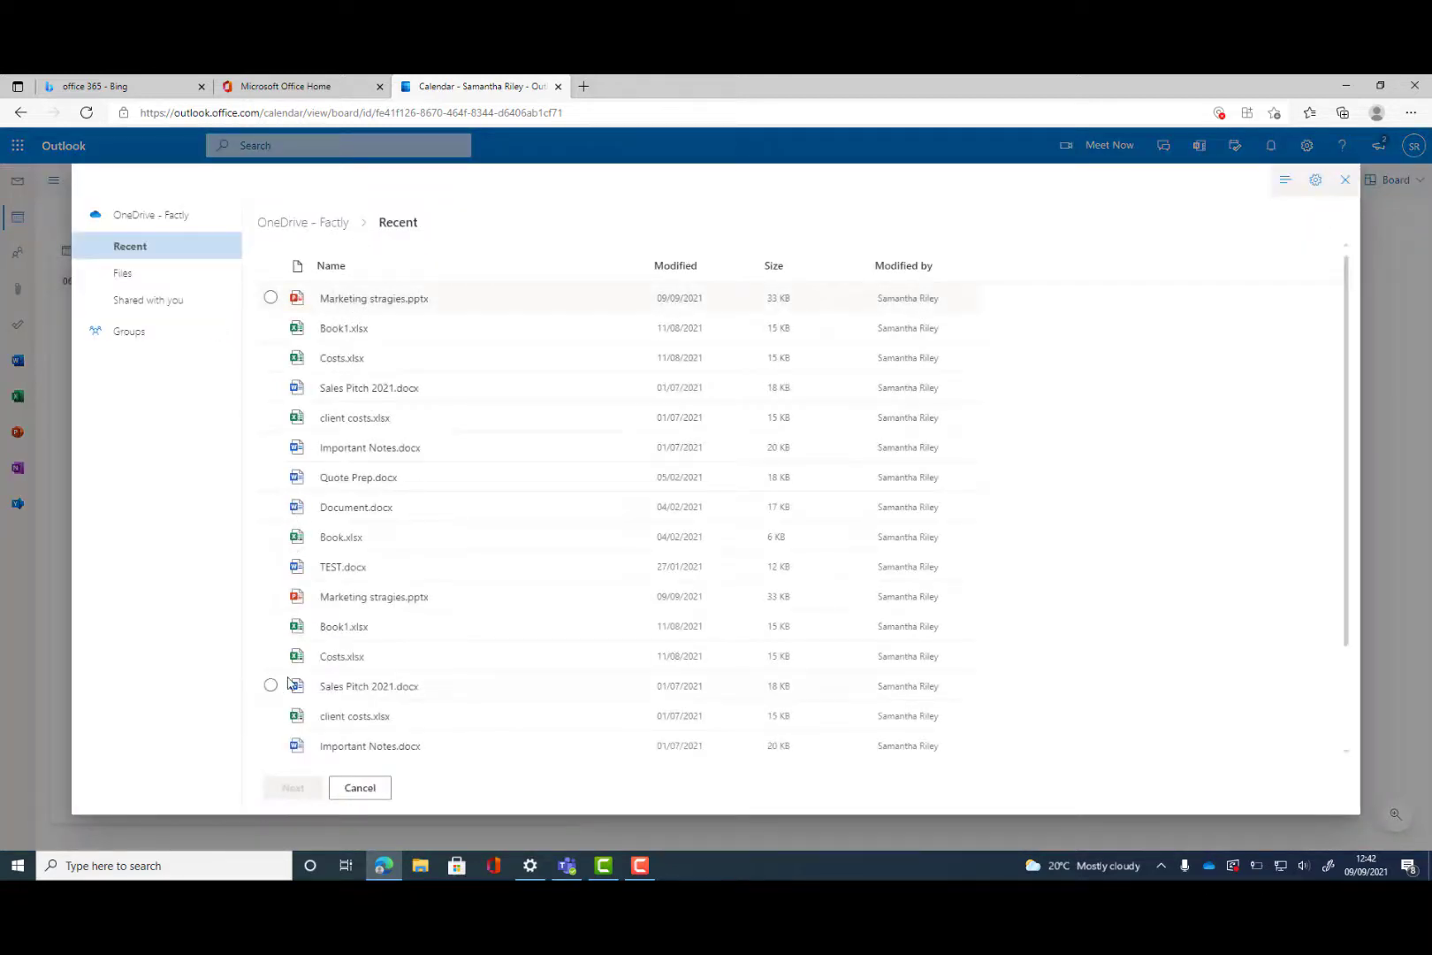
click(271, 298)
click(293, 788)
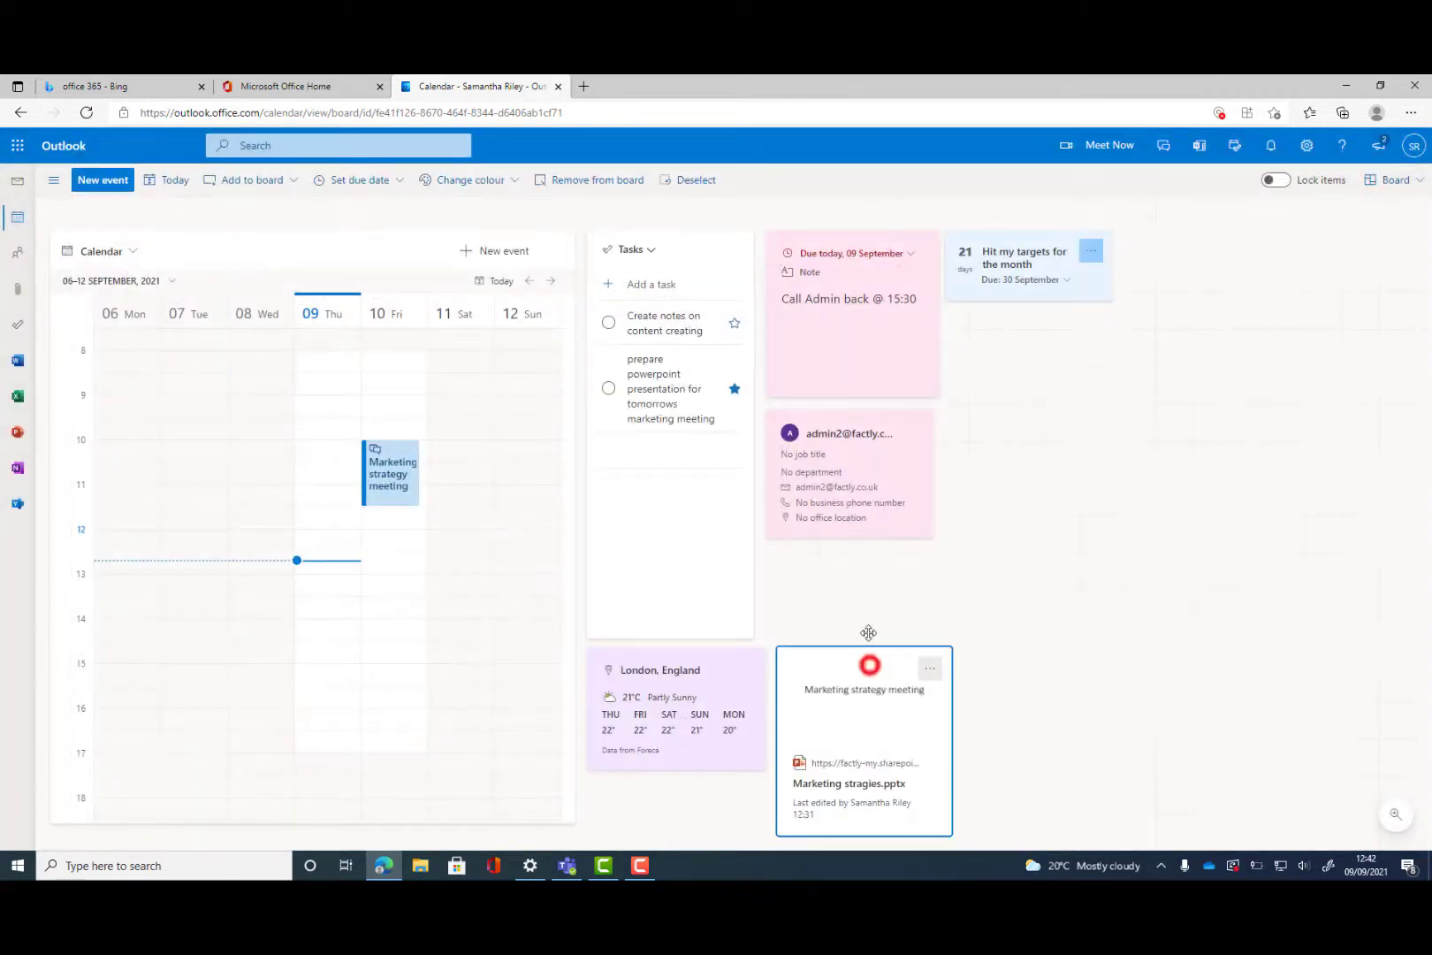
drag(869, 632, 865, 570)
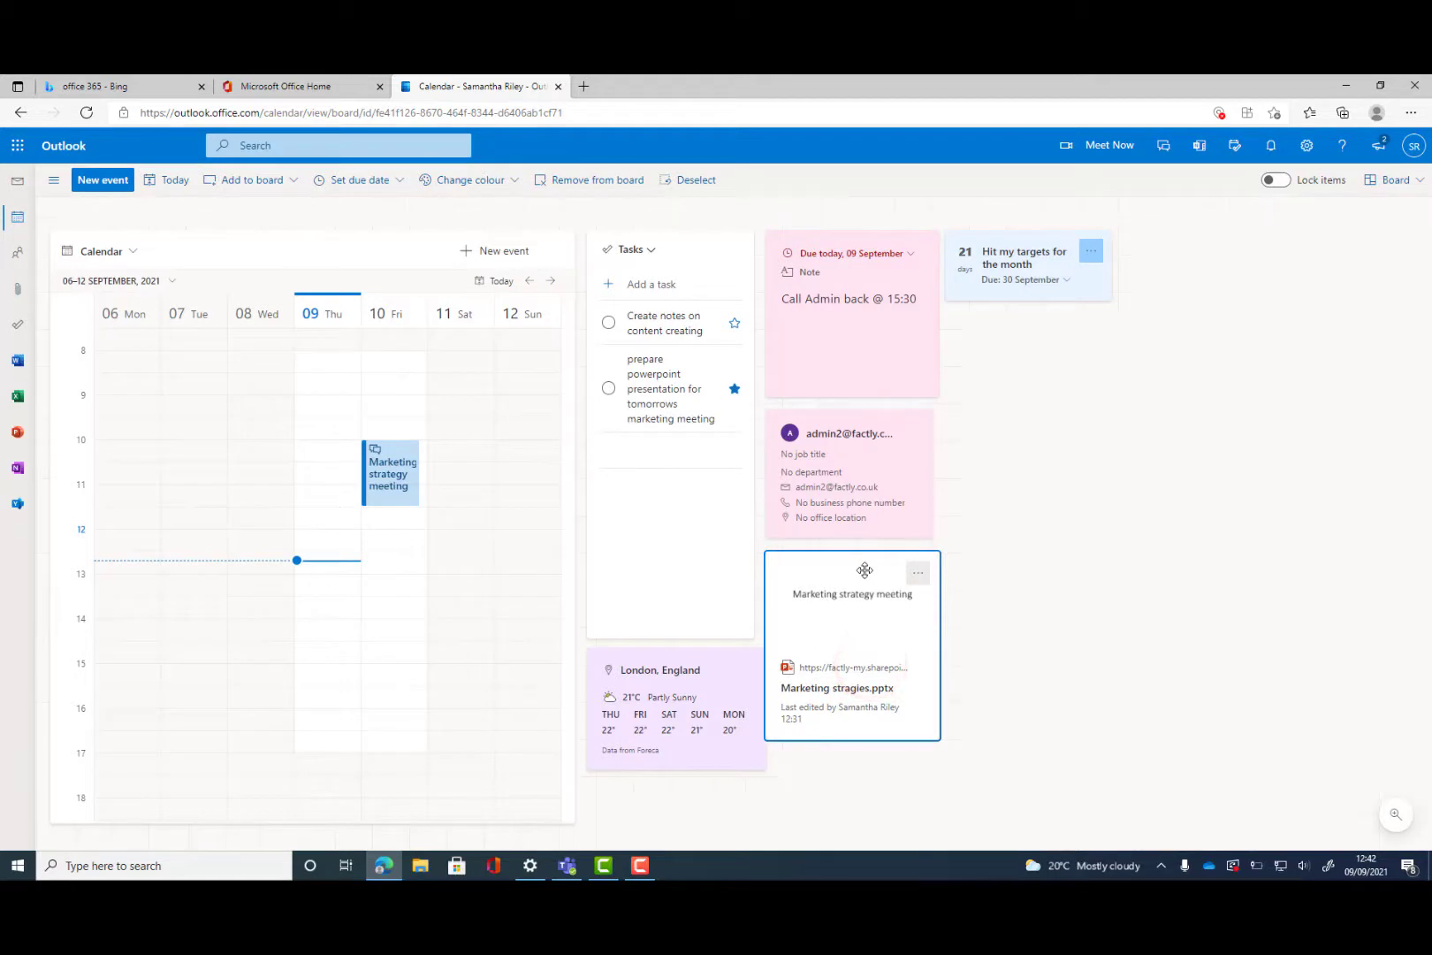
Colour the Marketing stragies.pptx card green and move the London weather card directly below the blue goal card.
click(345, 182)
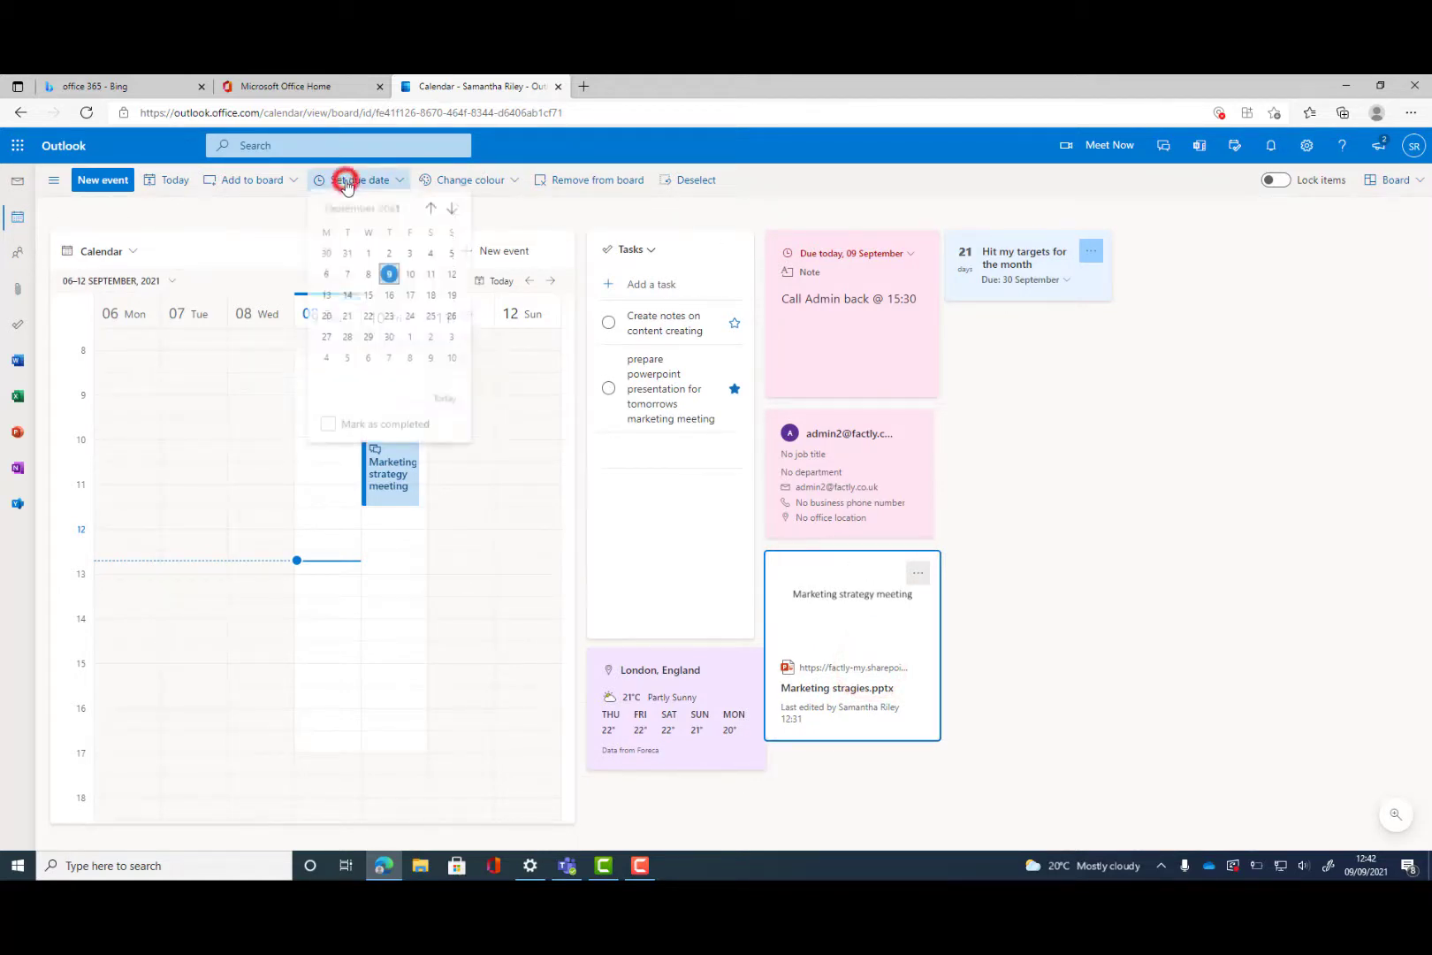
click(446, 181)
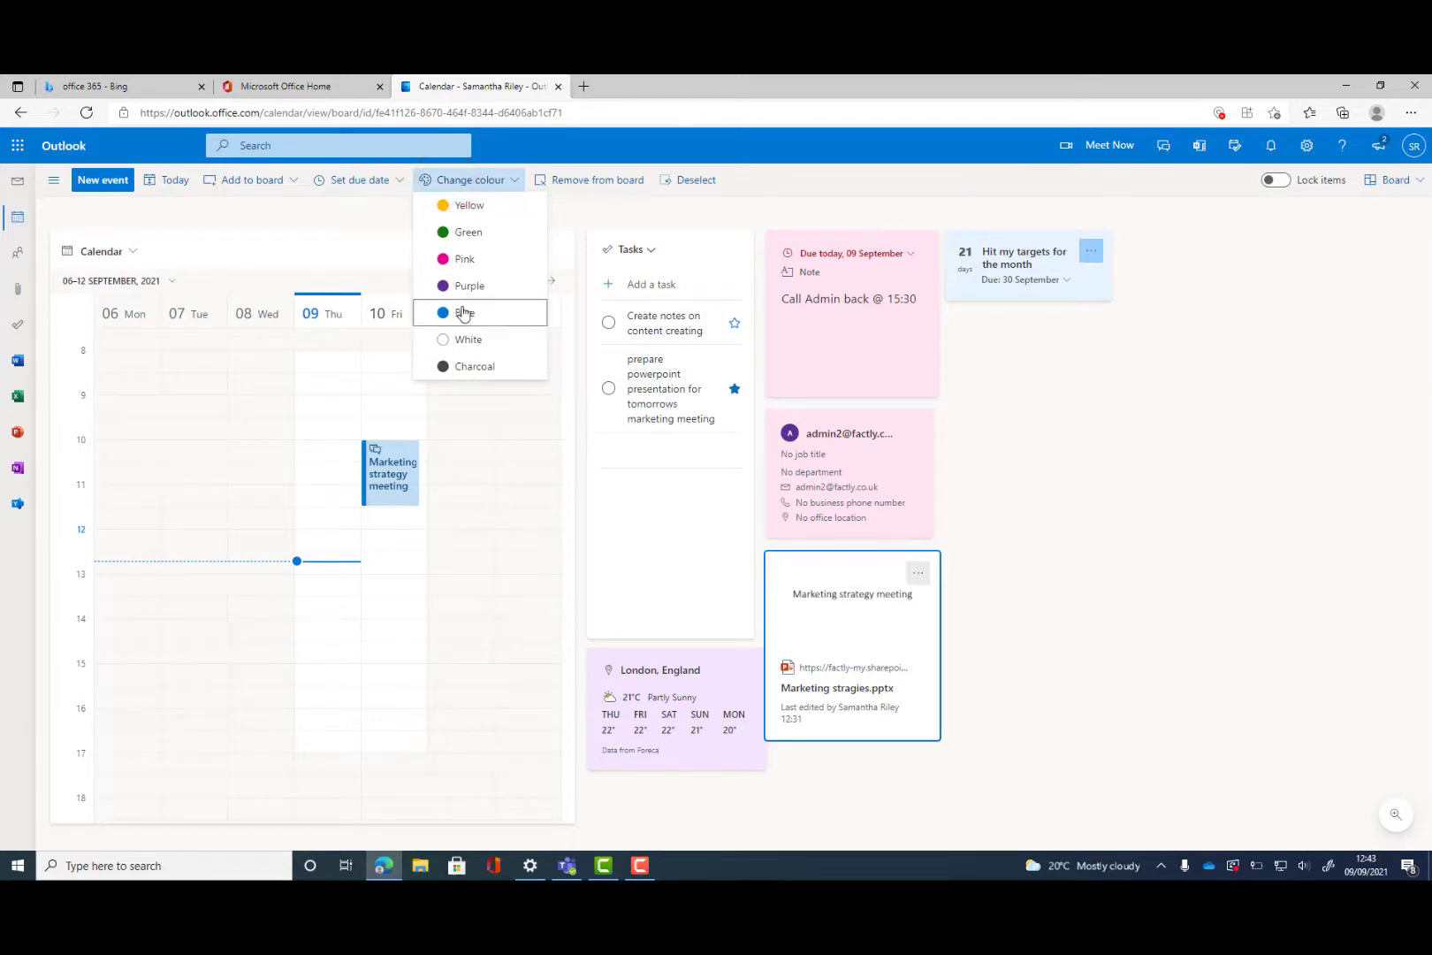
click(463, 233)
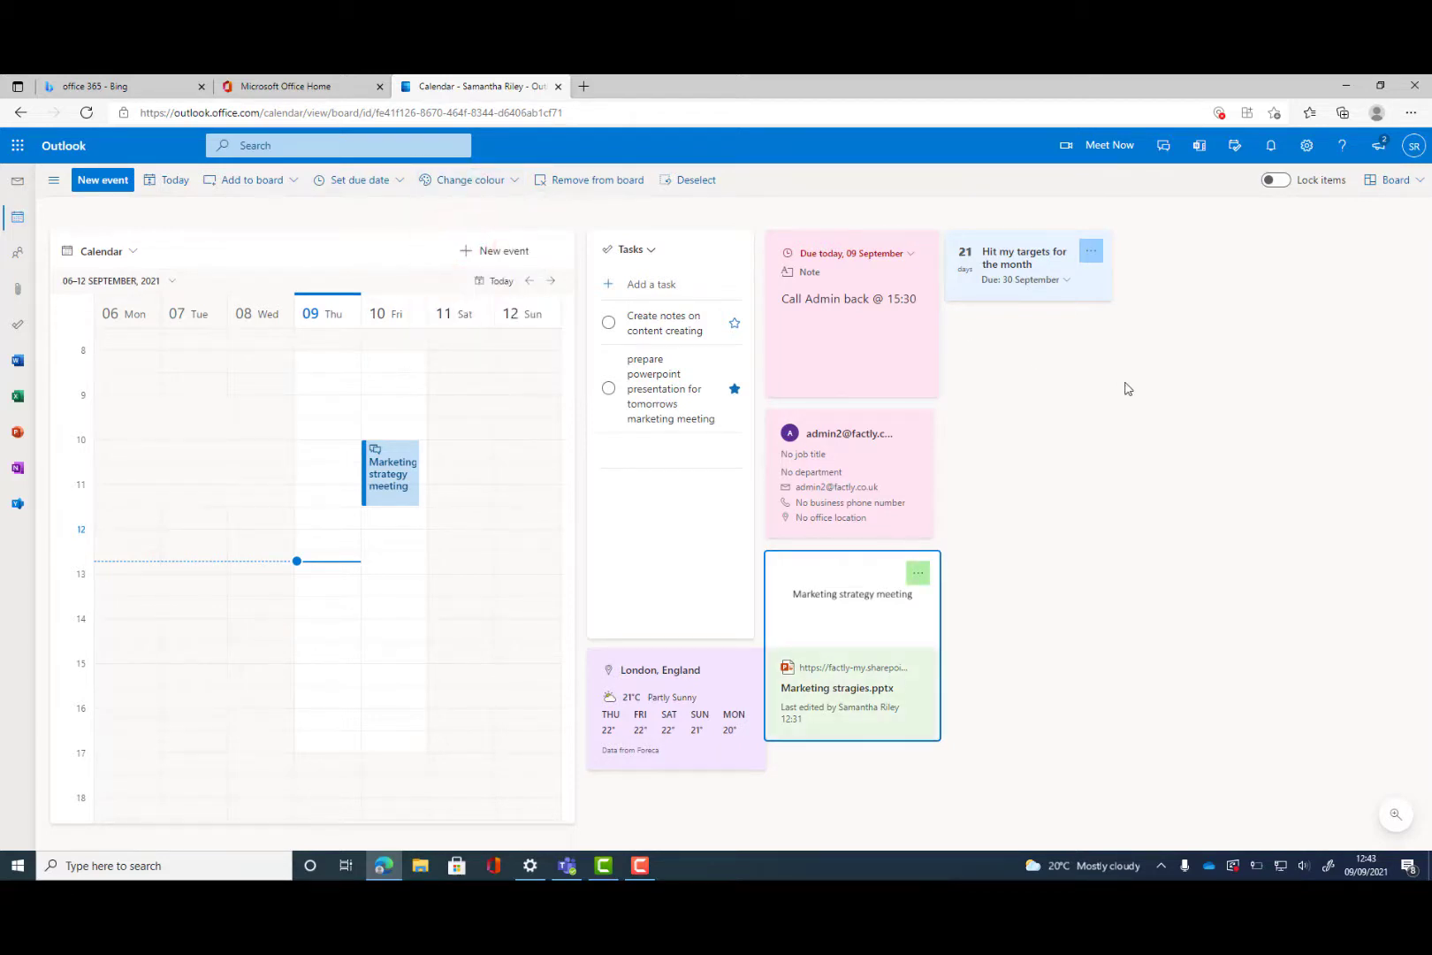
drag(710, 662, 1076, 324)
click(1212, 316)
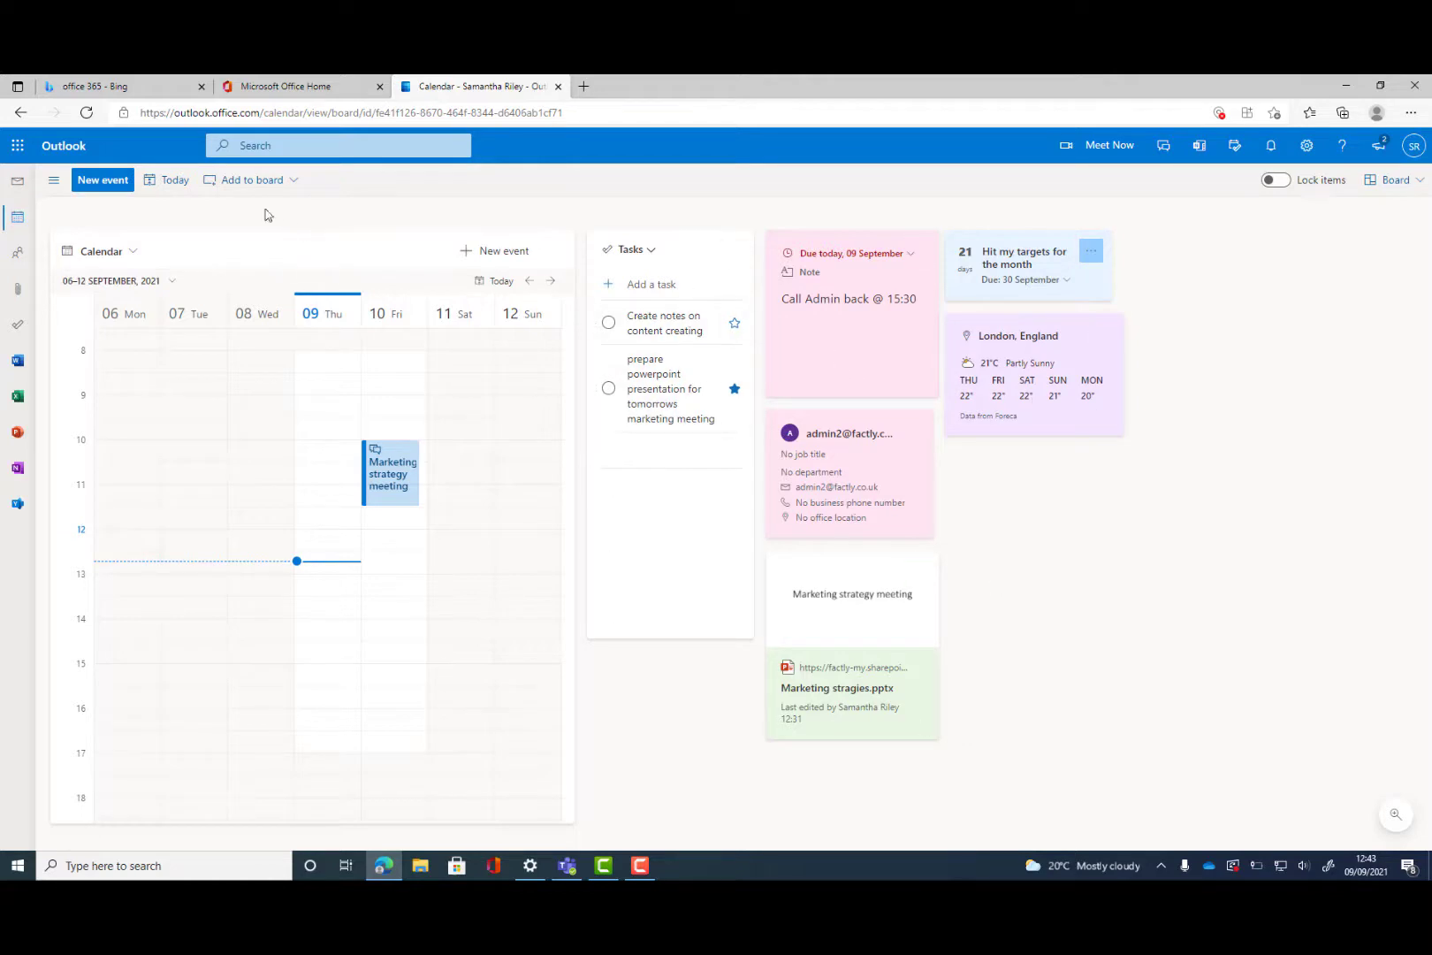
Add Clock and Tips cards to the board, placing the Tips card at the board's far right, level with the goal card.
click(223, 182)
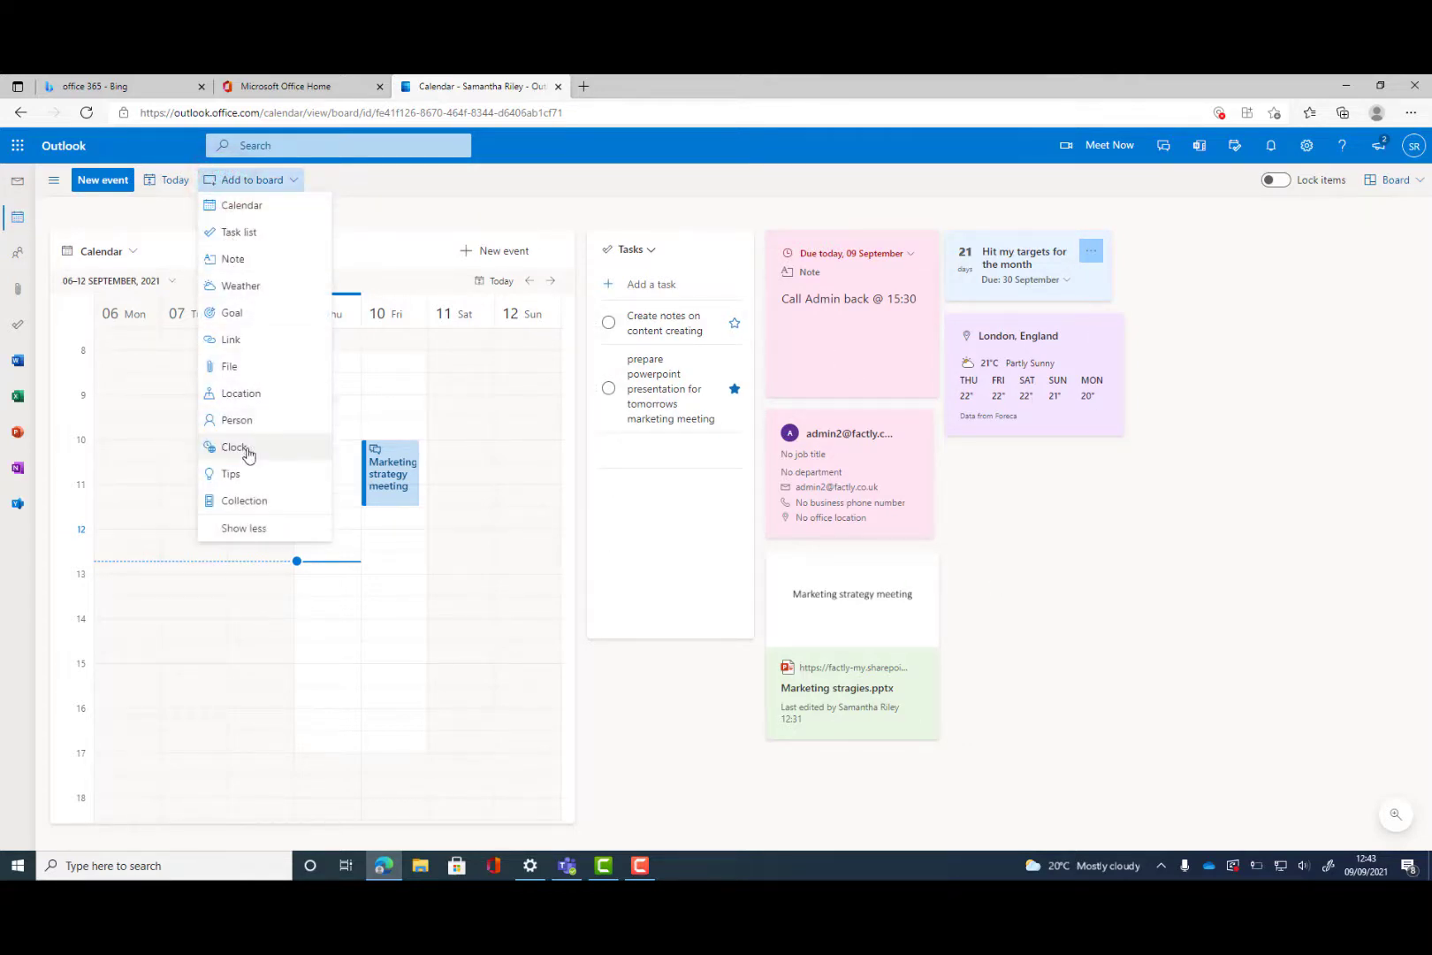
click(248, 450)
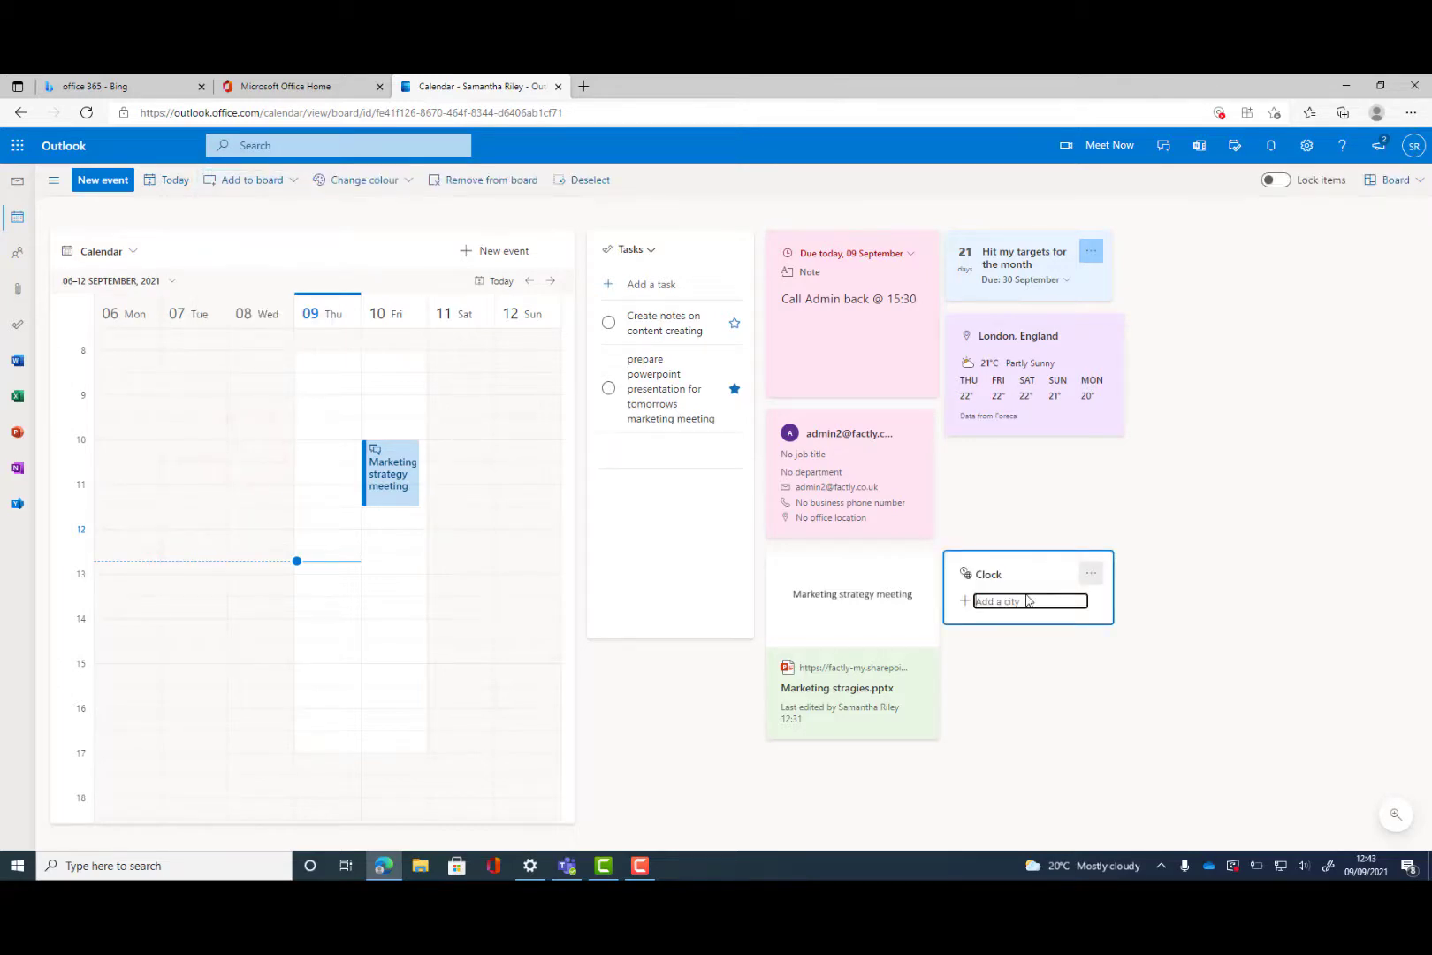
click(275, 179)
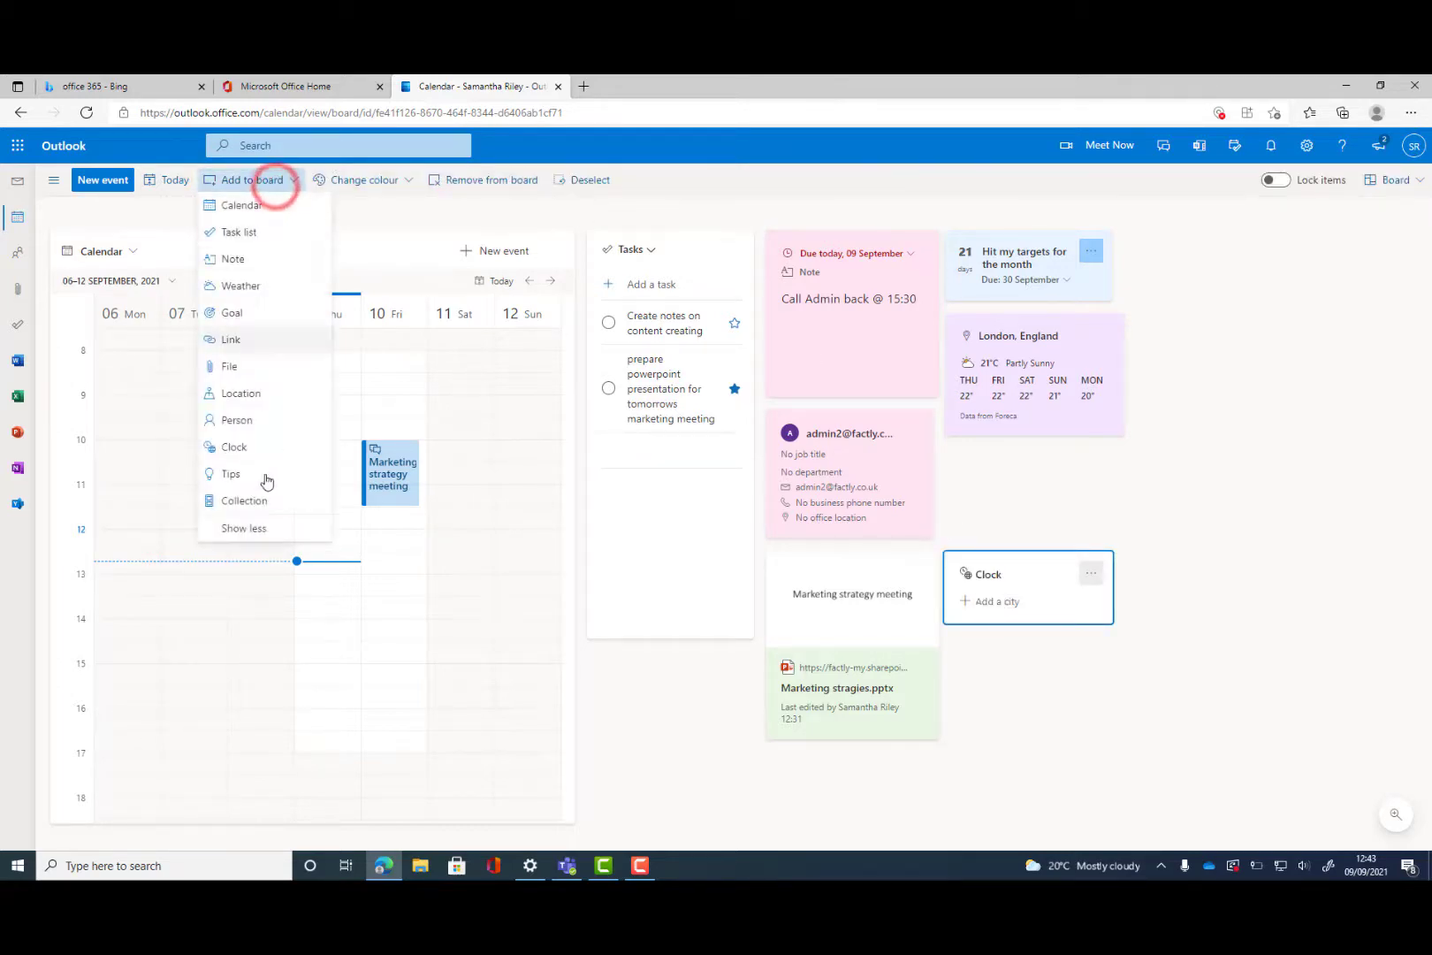
click(253, 473)
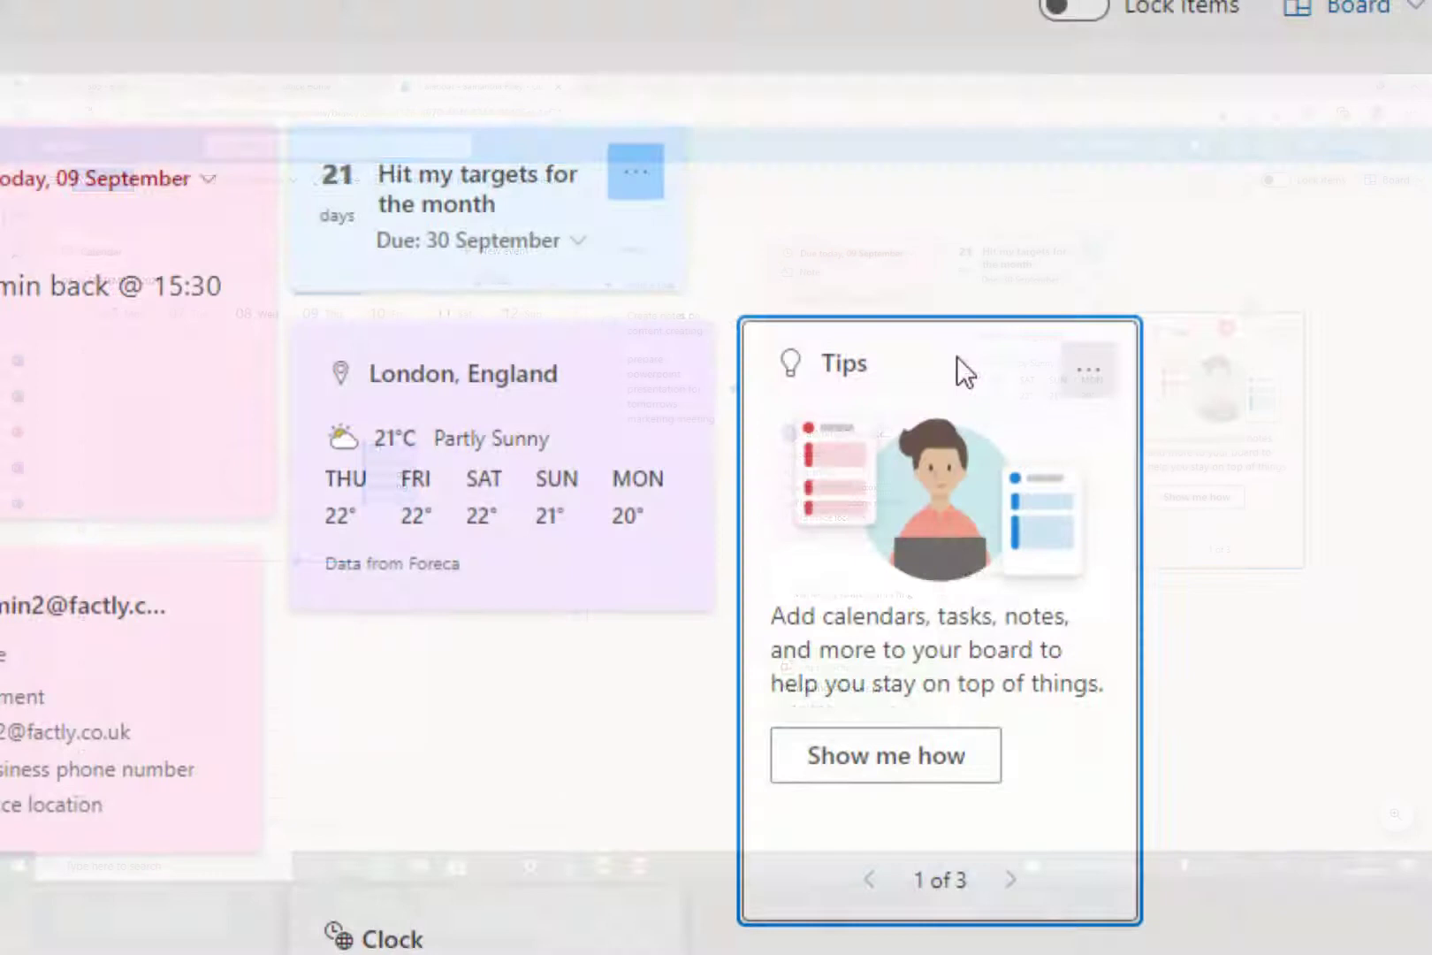
drag(1224, 325, 1297, 277)
drag(1126, 236, 1195, 182)
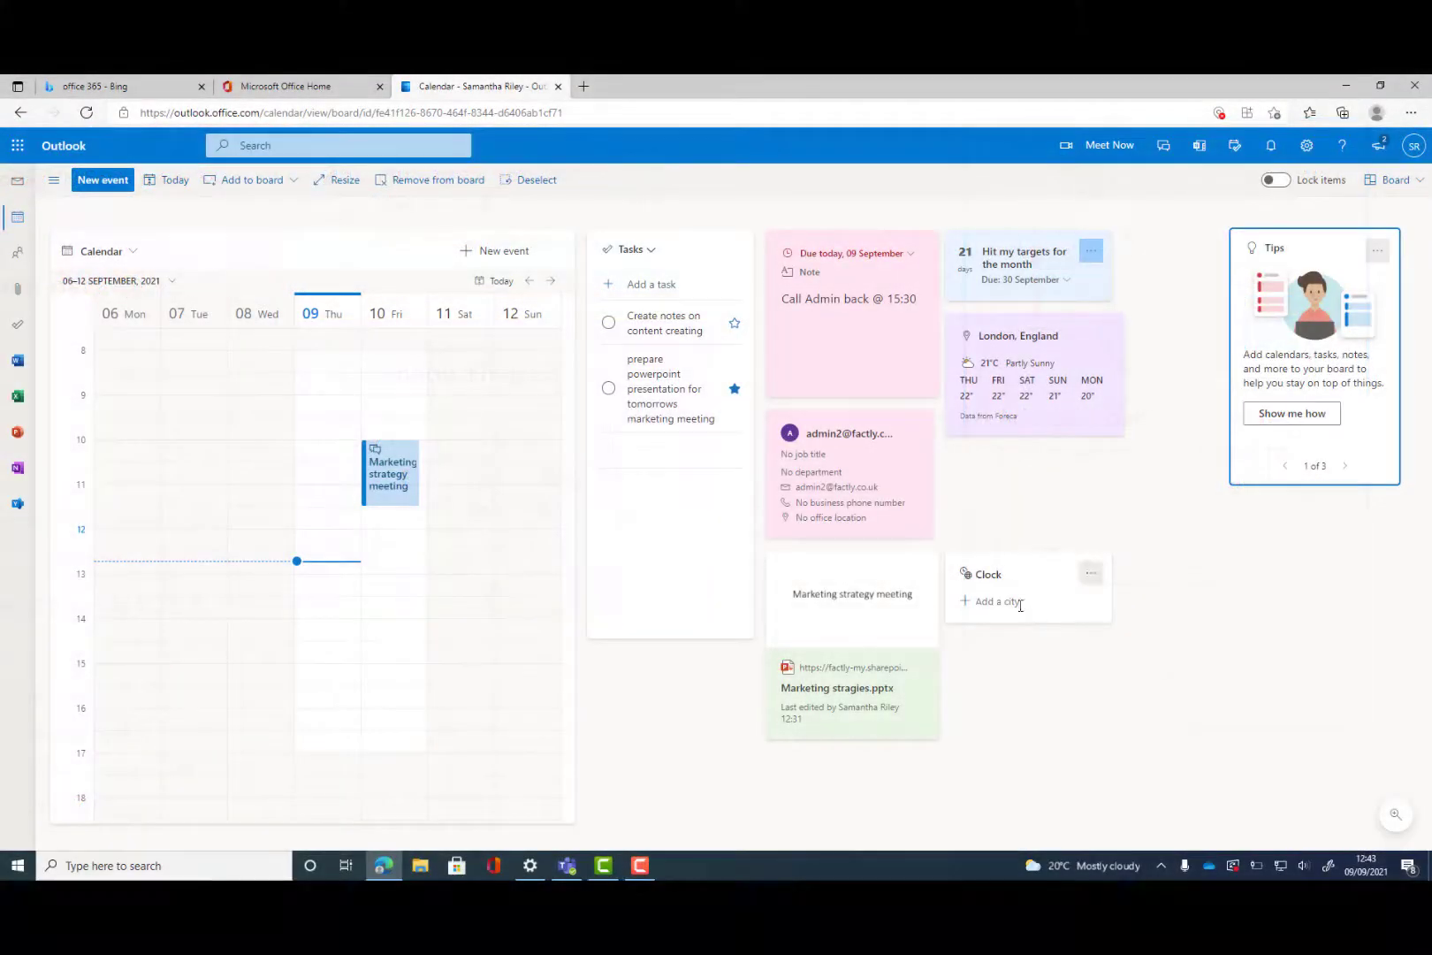
Add London (GMT) as a city on the Clock card.
click(1007, 600)
text(london)
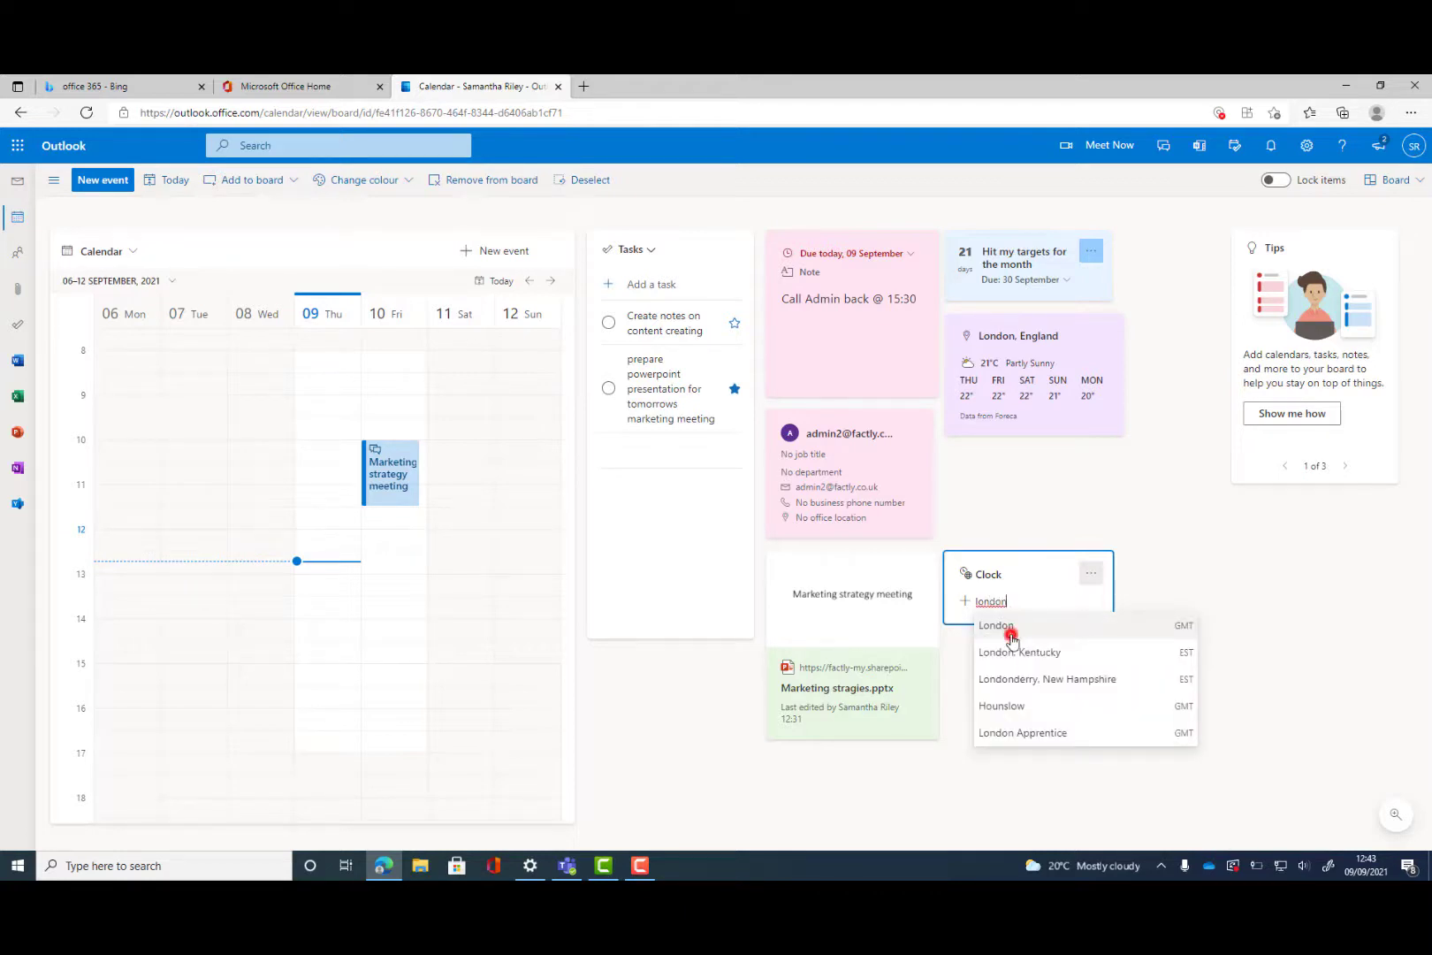
click(1011, 631)
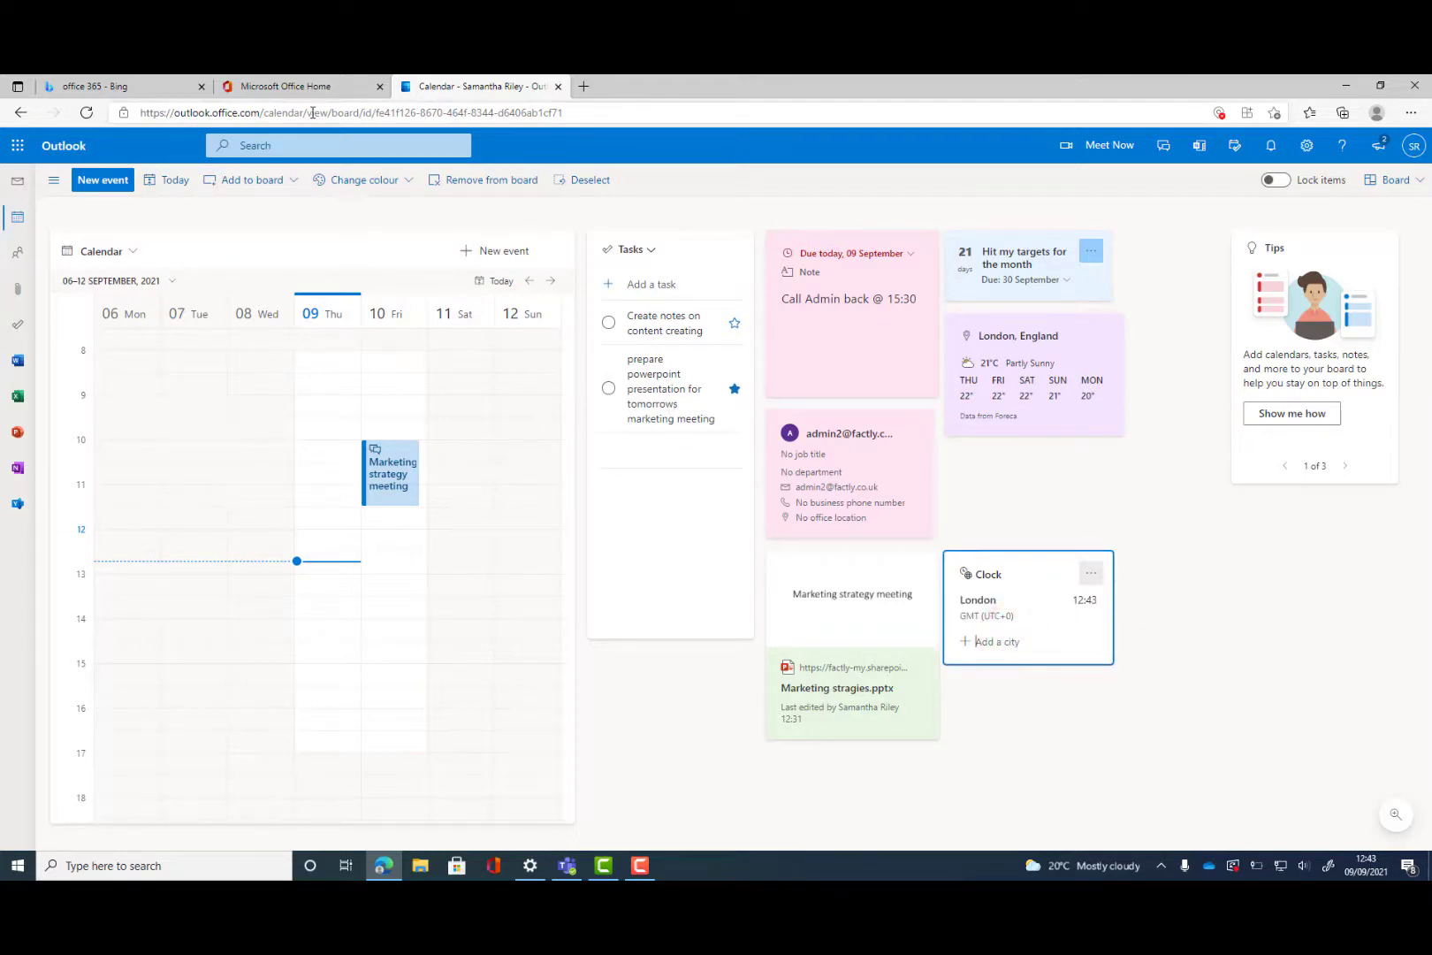
Colour the Clock card yellow and move it directly below the London weather card.
click(362, 179)
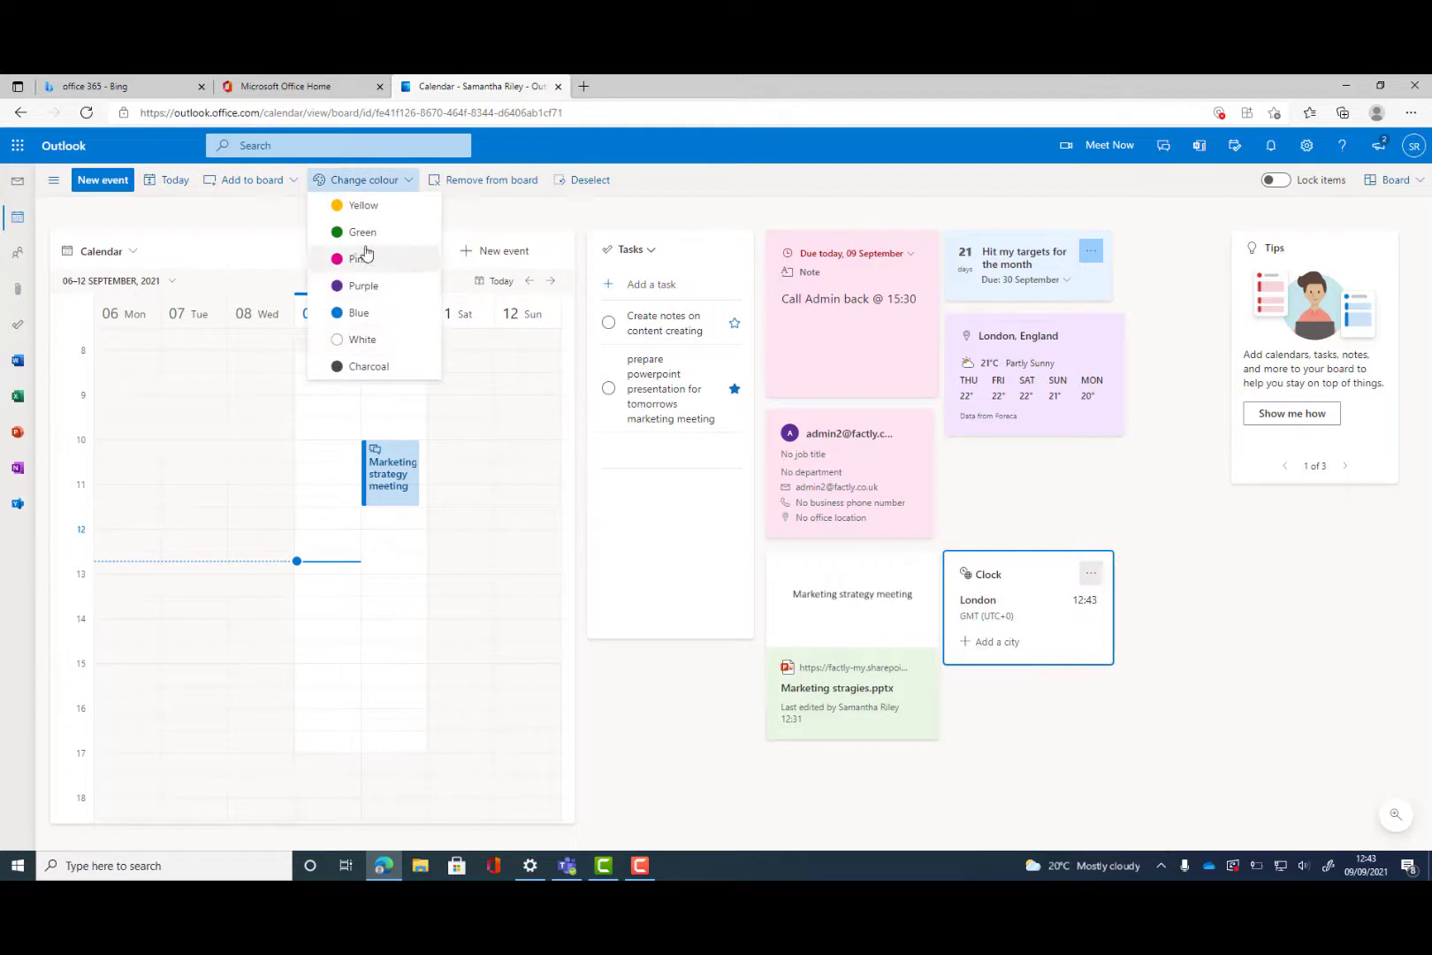
click(364, 205)
drag(1044, 539, 1027, 473)
click(1157, 475)
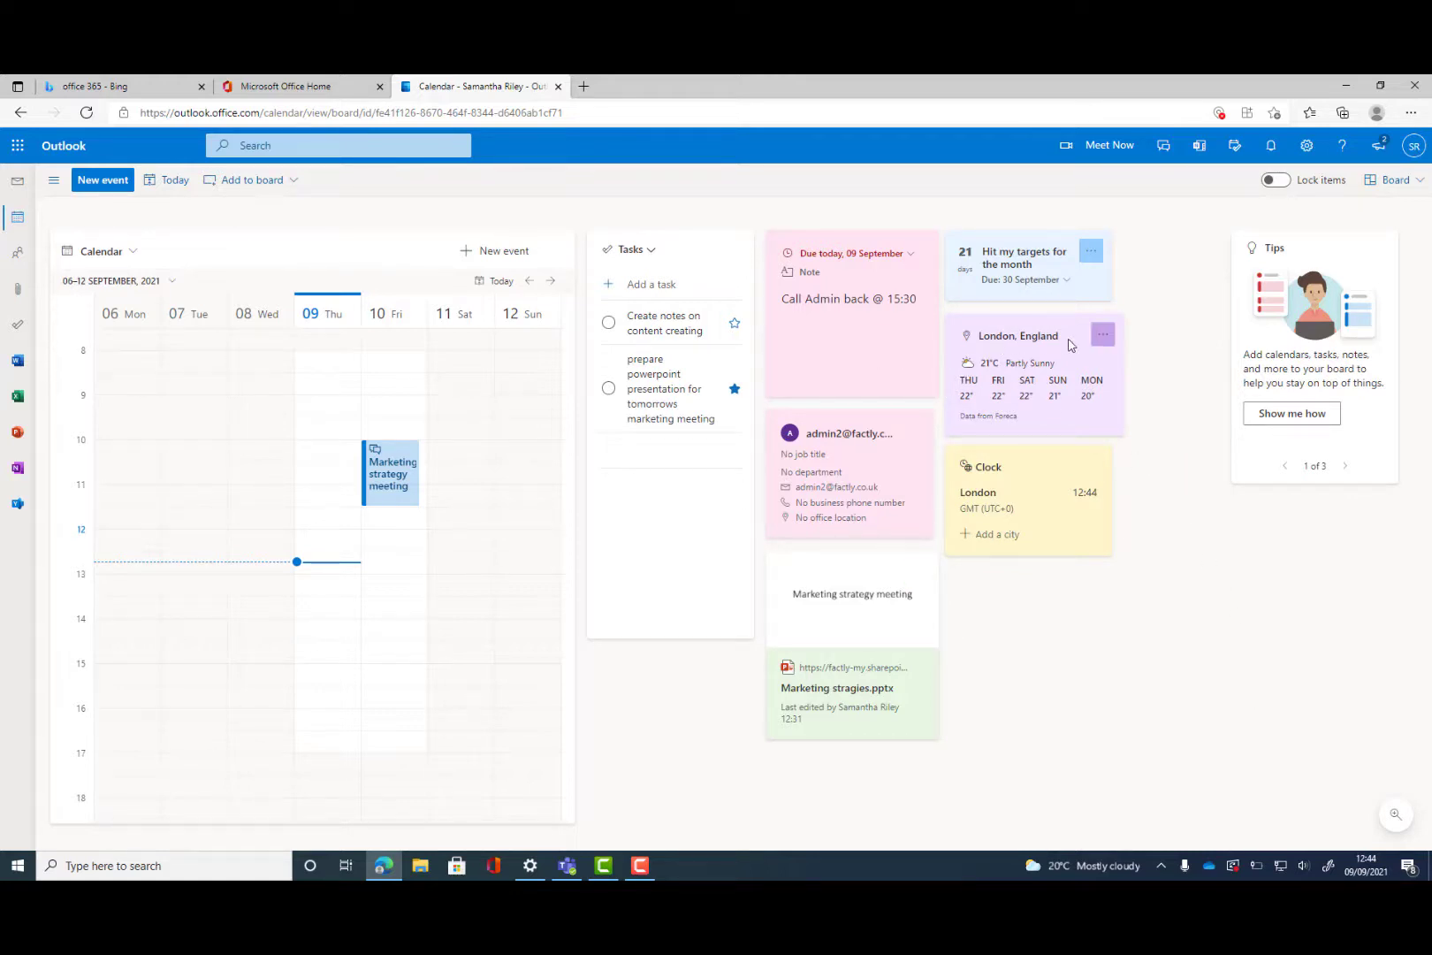
Remove the pink "Call Admin back @ 15:30" note from the board.
click(885, 278)
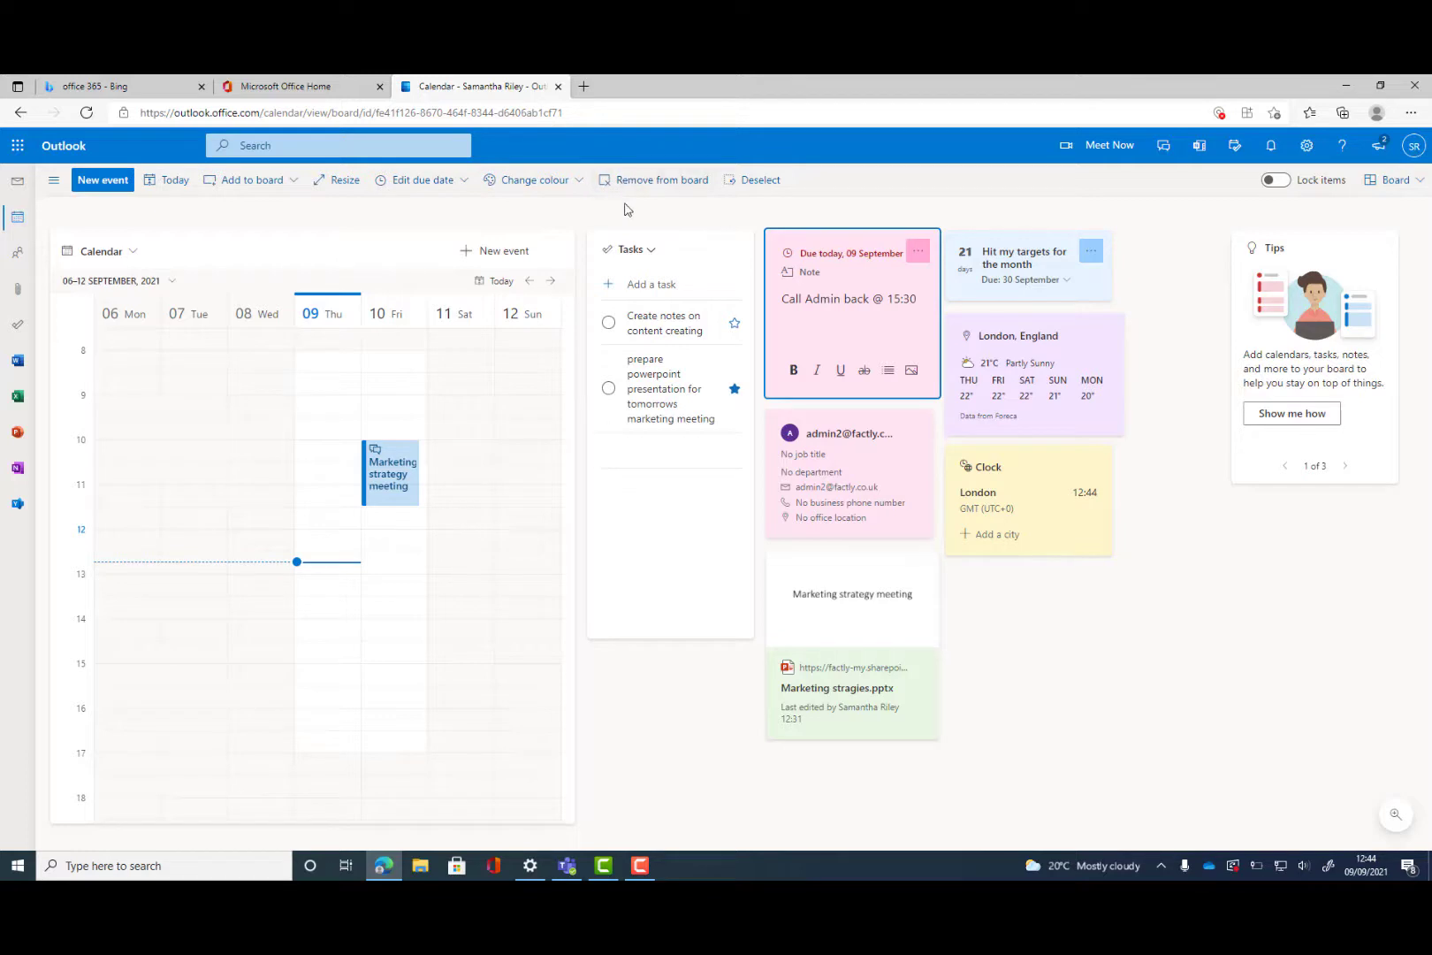
click(651, 180)
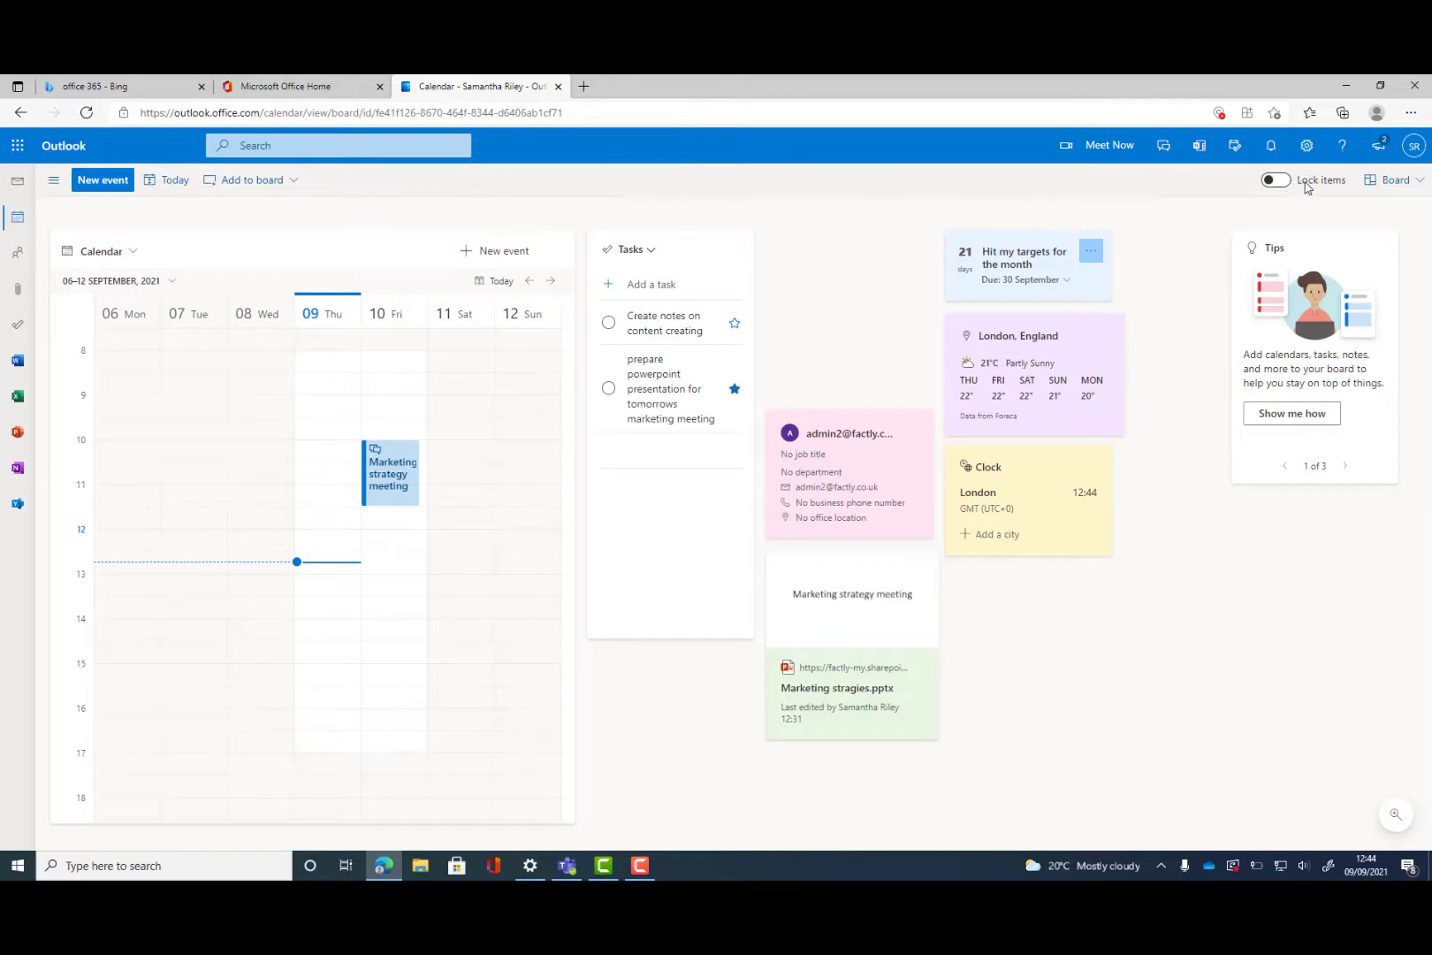
Lock the board's items and test the lock on the goal, London weather and Clock cards.
click(1274, 179)
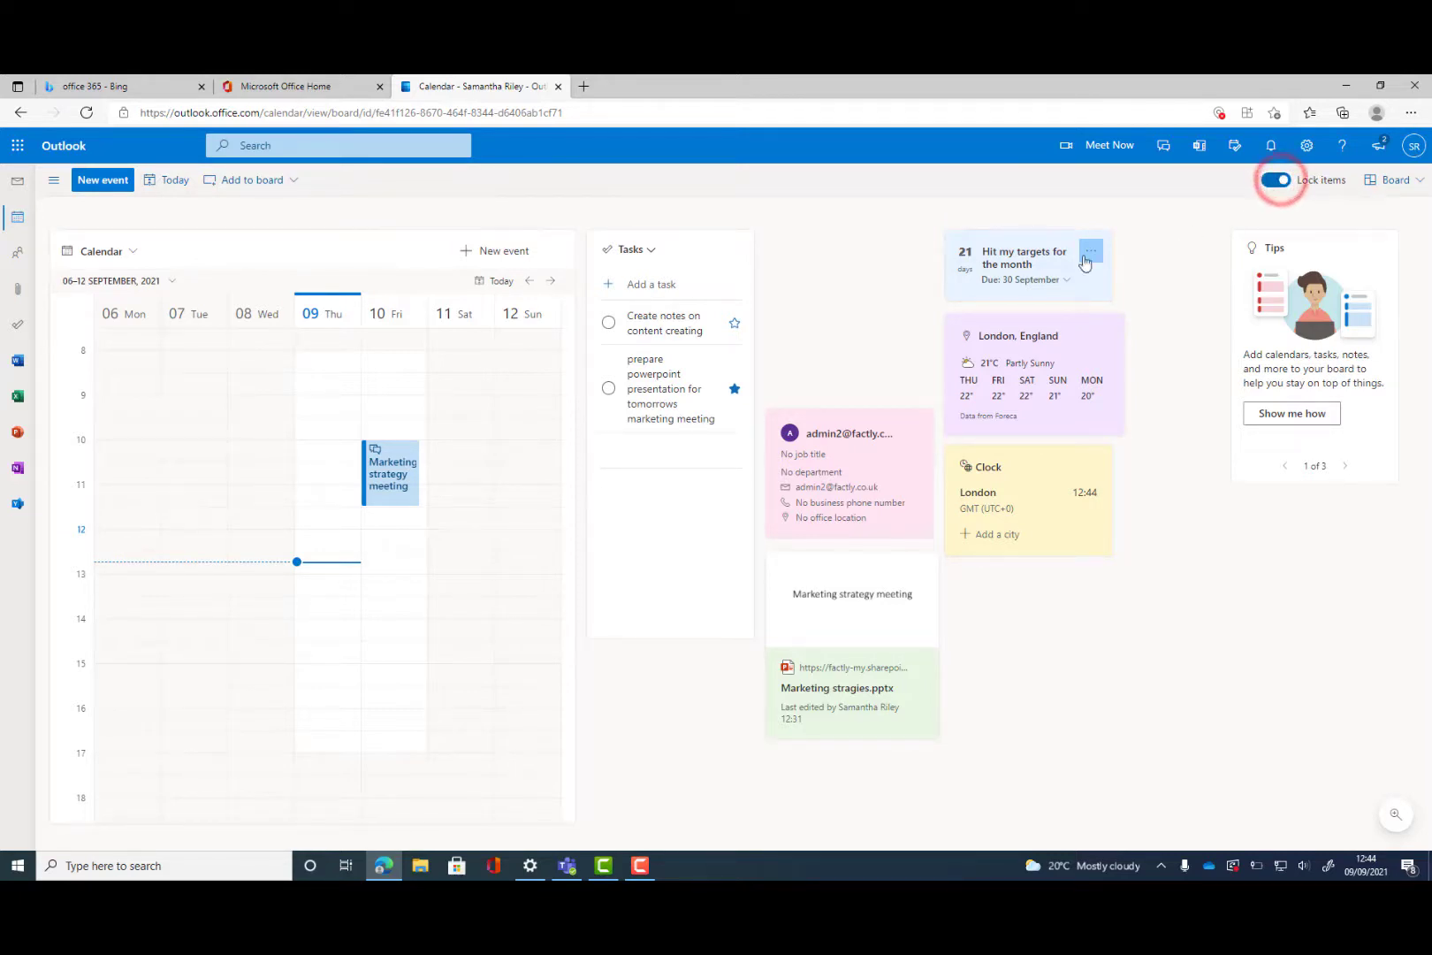
click(1018, 244)
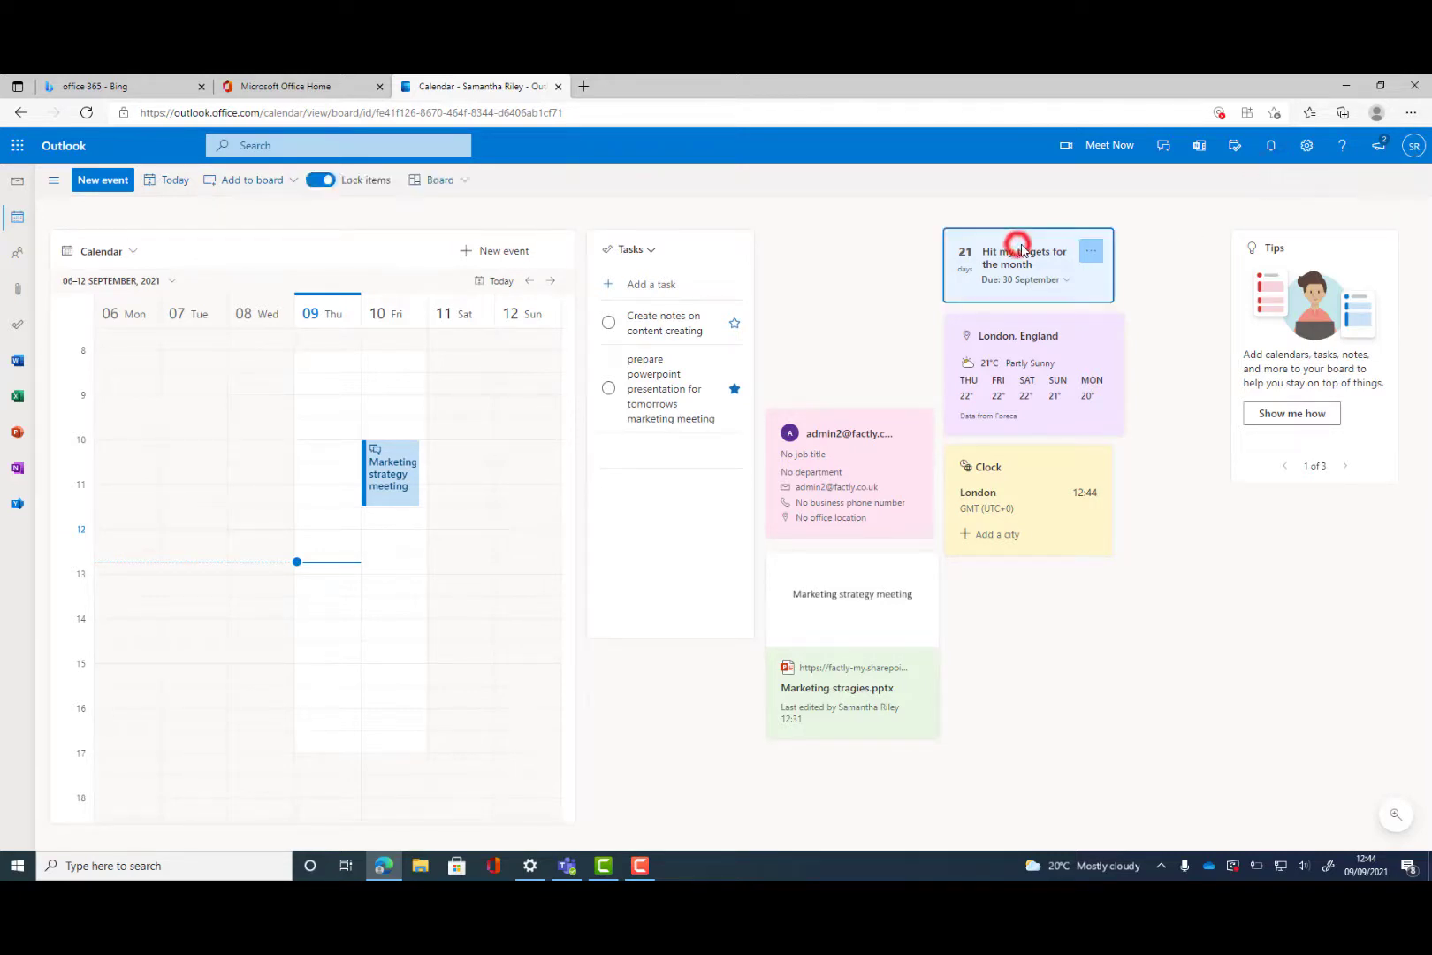
click(1088, 342)
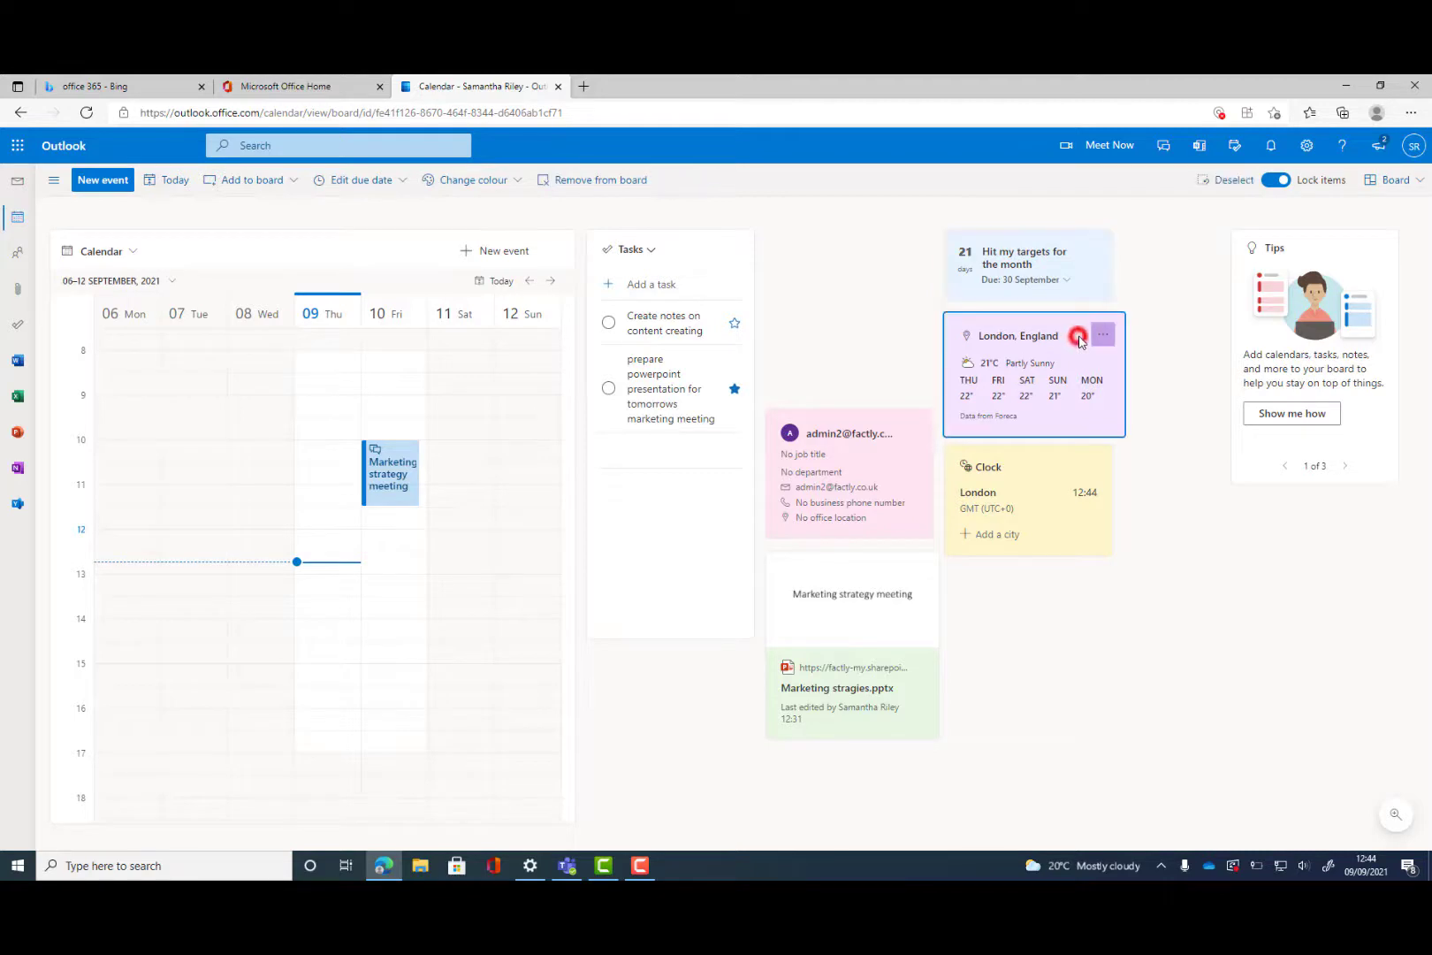
click(1049, 478)
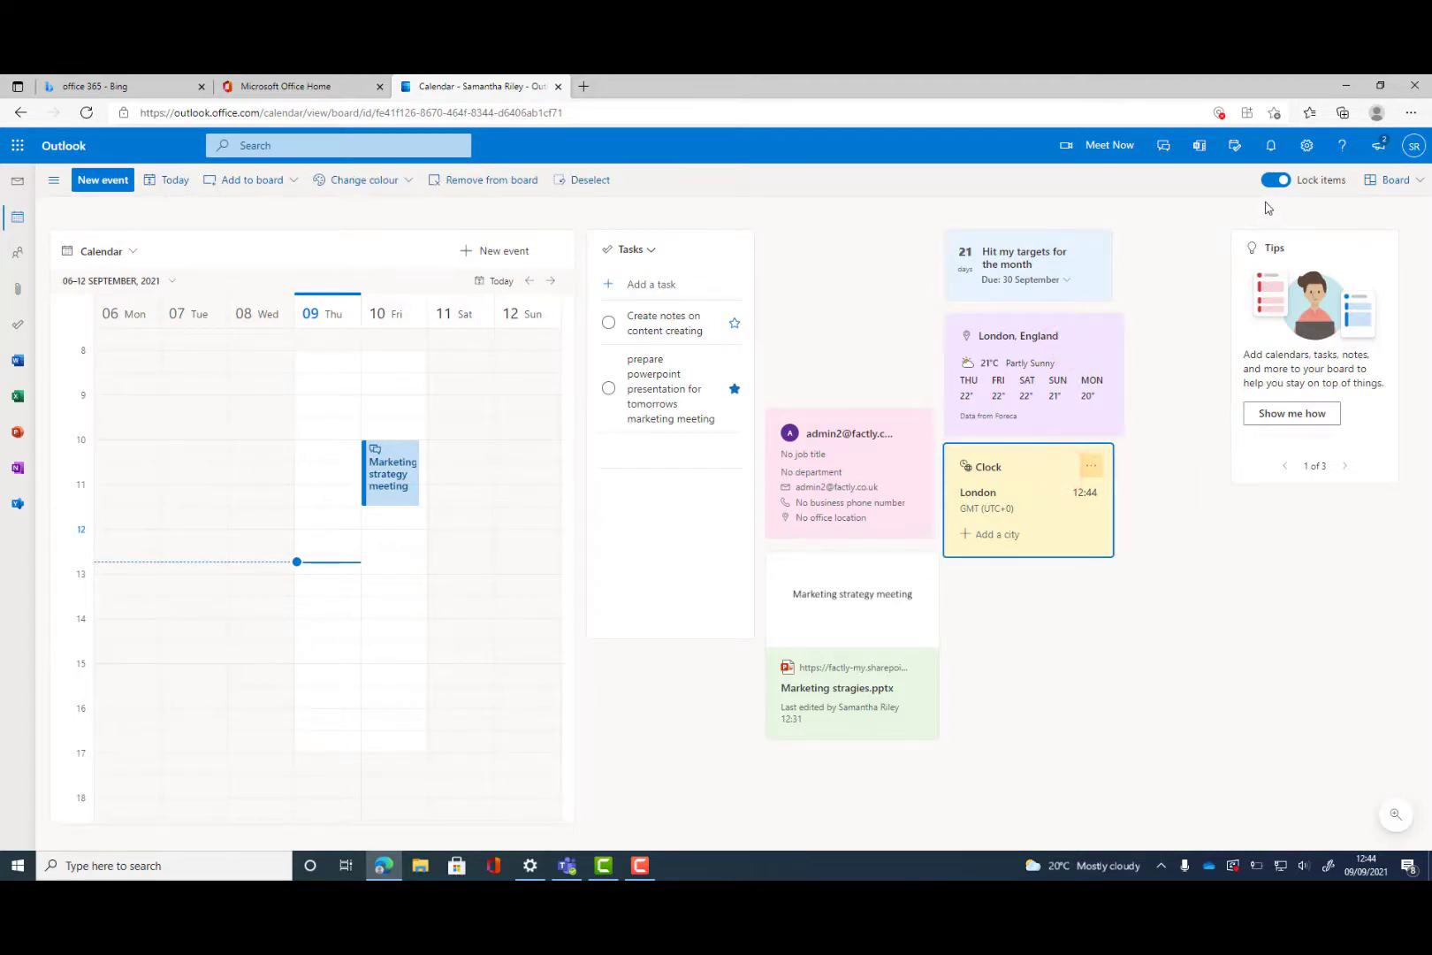